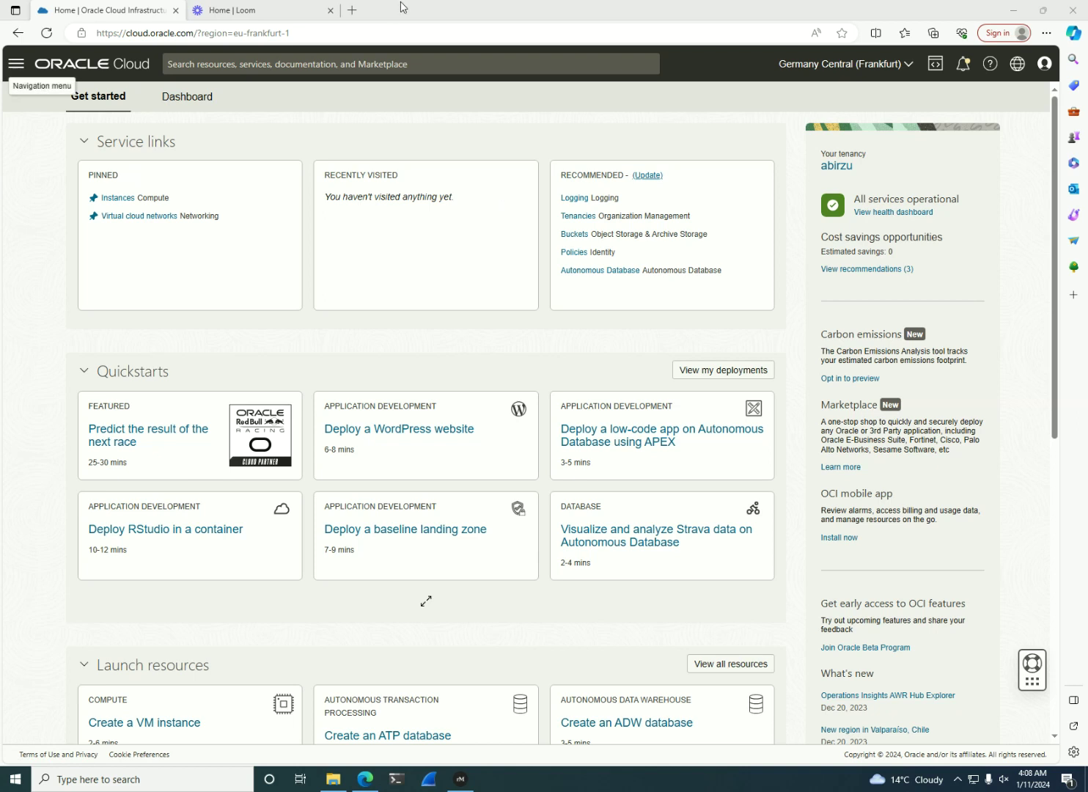
# - Load cloud.oracle.com in a new browser tab and bring up the console's home page
pyautogui.click(352, 10)
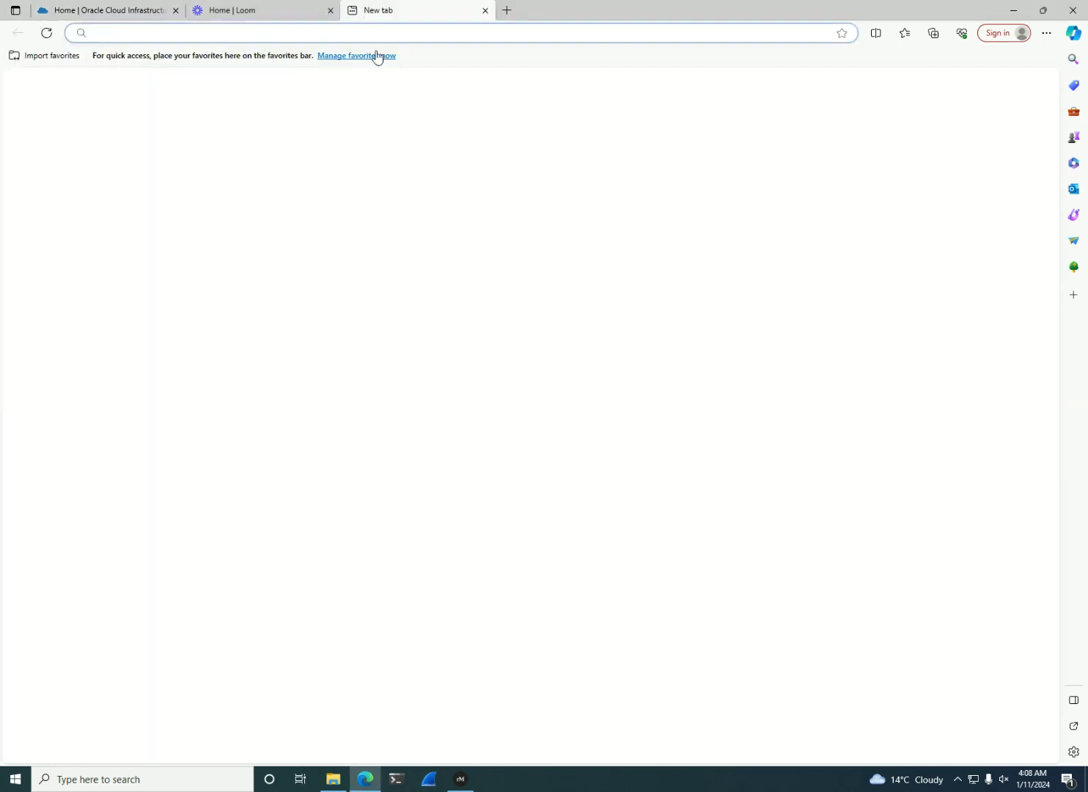
pyautogui.write('cloud.oracle.com')
pyautogui.press('Return')
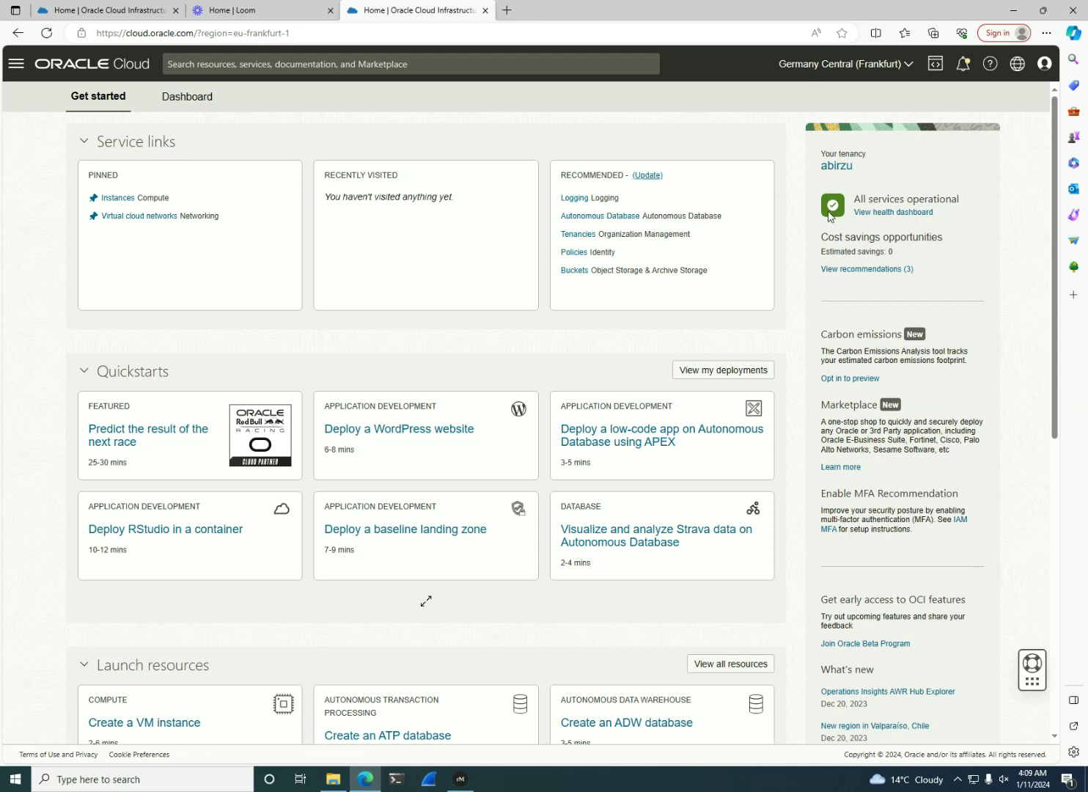
pyautogui.click(836, 165)
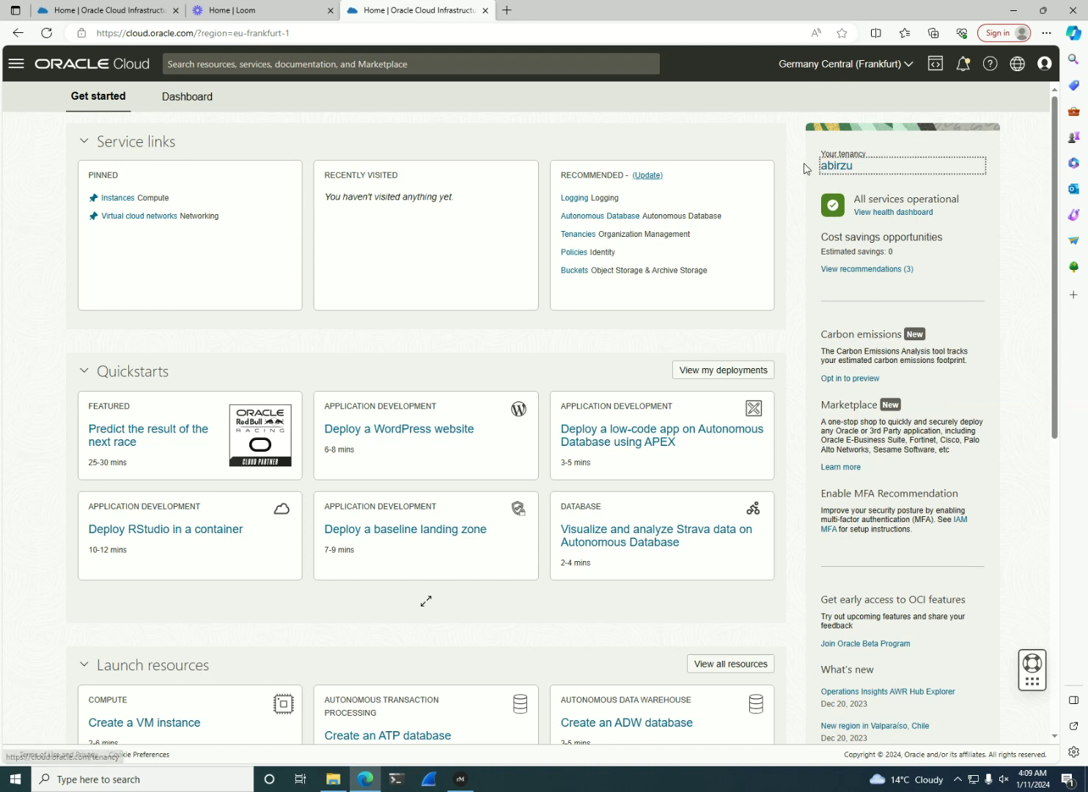
# - Open the health dashboard in a separate tab and review the EMEA regions' service status
pyautogui.rightClick(881, 213)
pyautogui.click(909, 224)
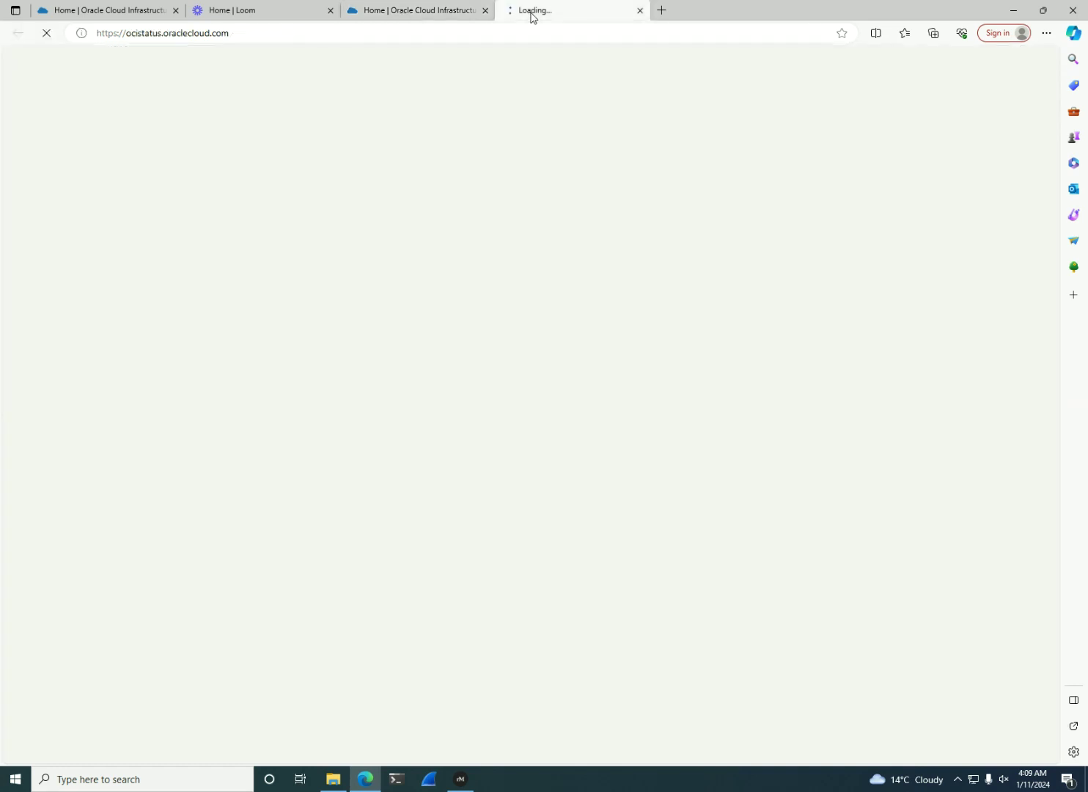
pyautogui.click(532, 15)
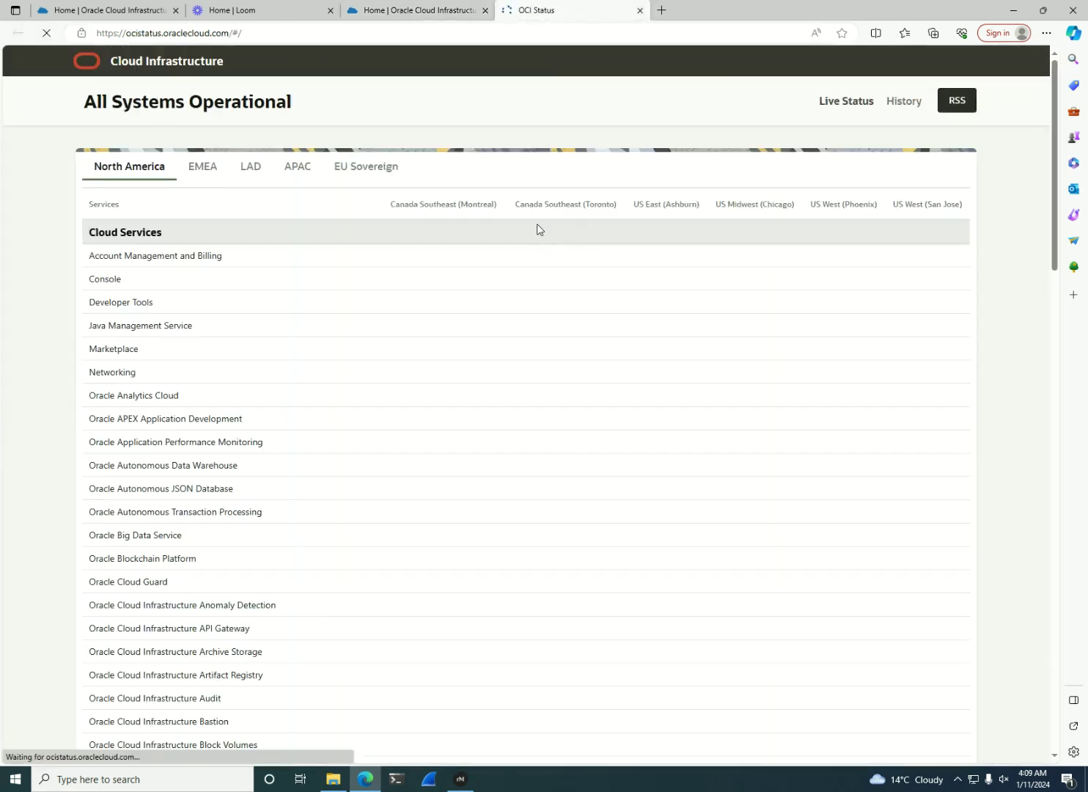
pyautogui.click(204, 182)
pyautogui.scroll(-5, 372, 367)
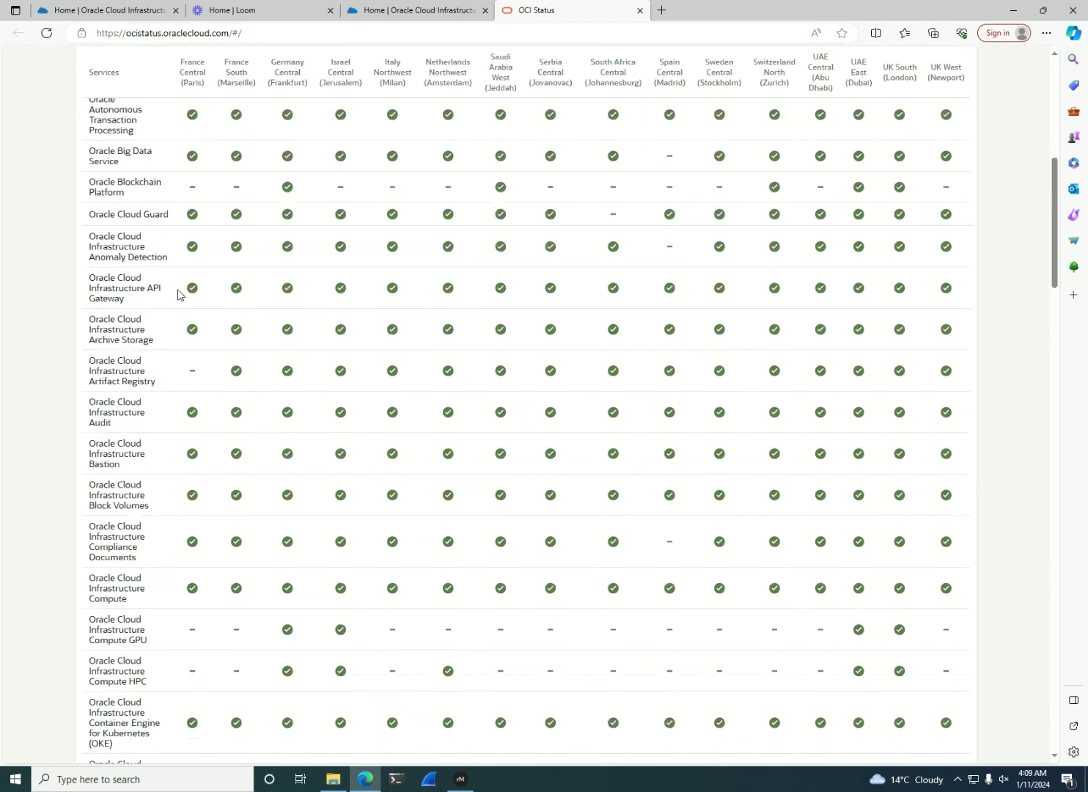
pyautogui.scroll(-15, 179, 293)
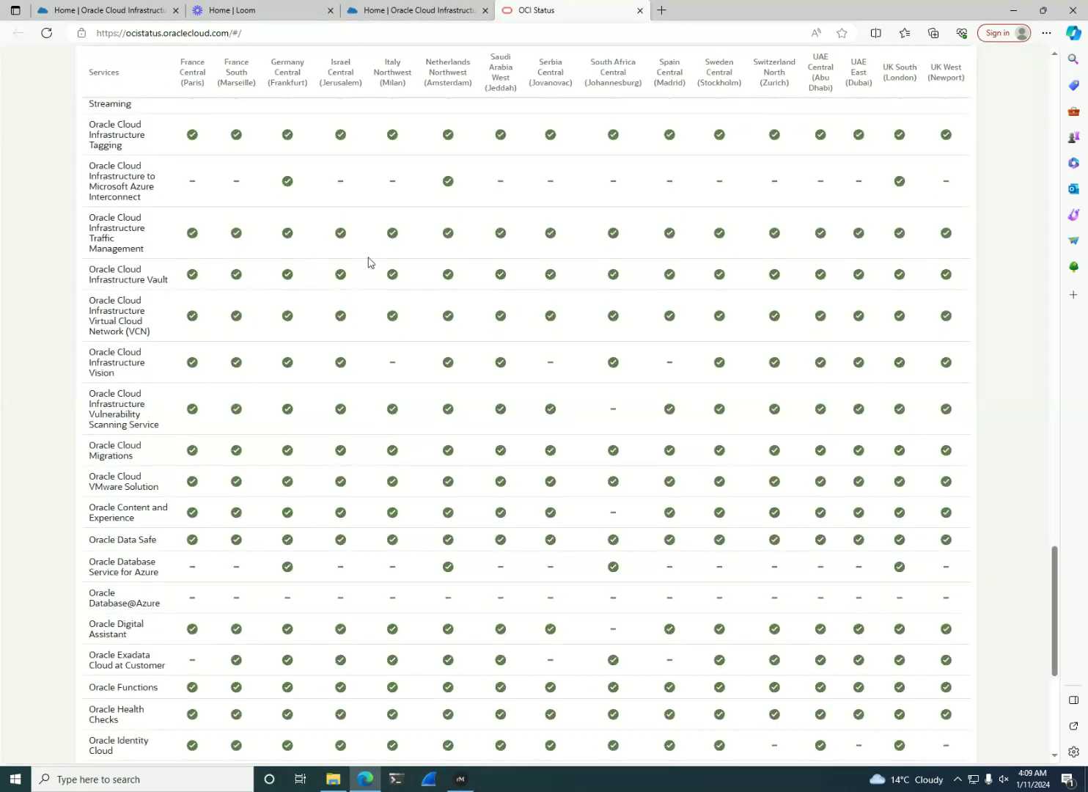
pyautogui.scroll(12, 371, 262)
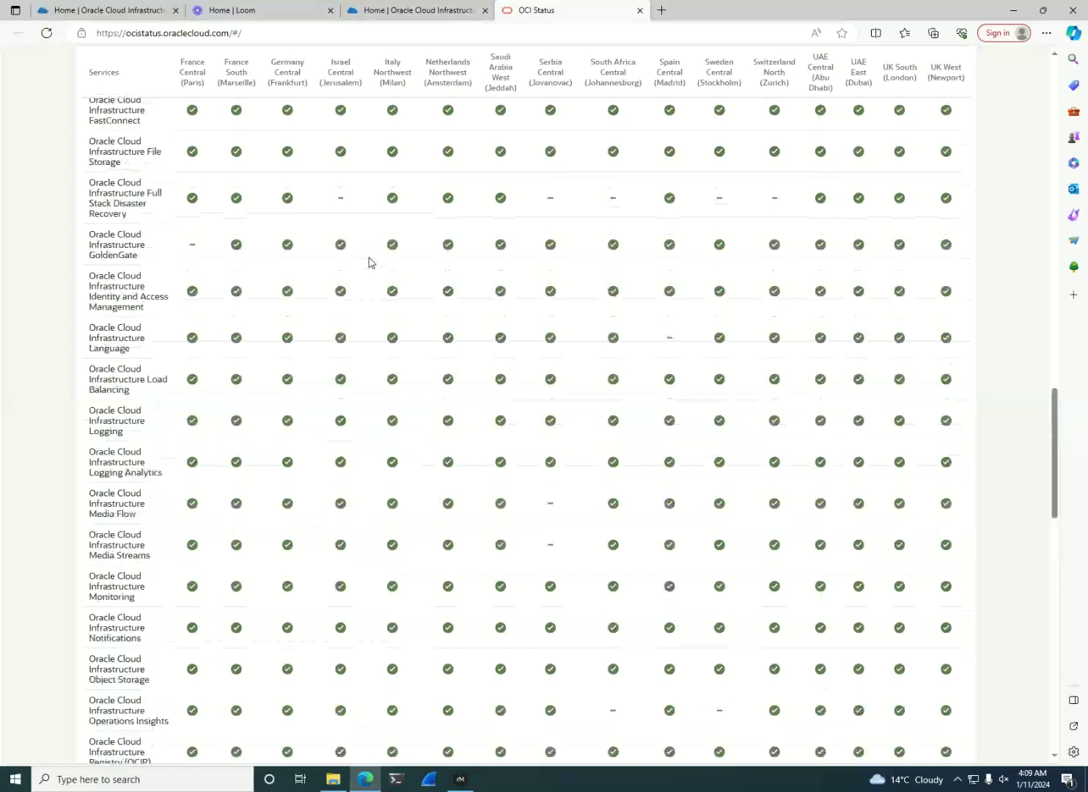
# - Return to the original console page and browse the service categories from Compute to Observability & Management, closing the list at the end
pyautogui.click(166, 10)
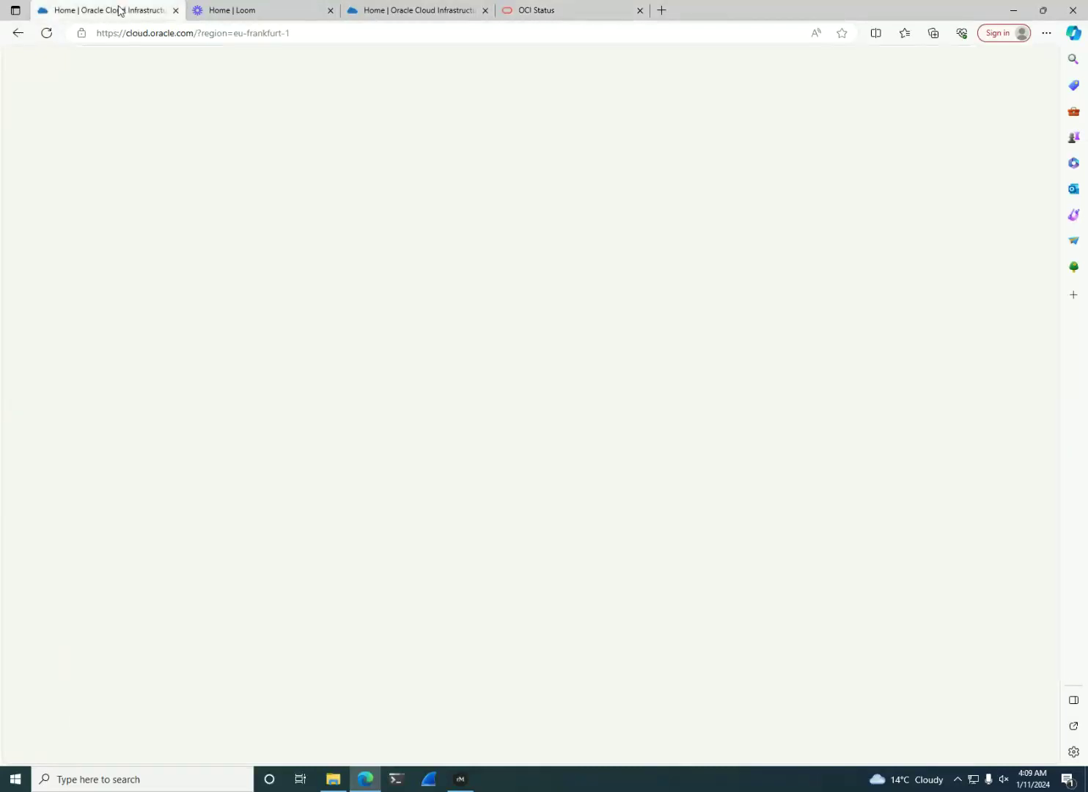
pyautogui.click(16, 69)
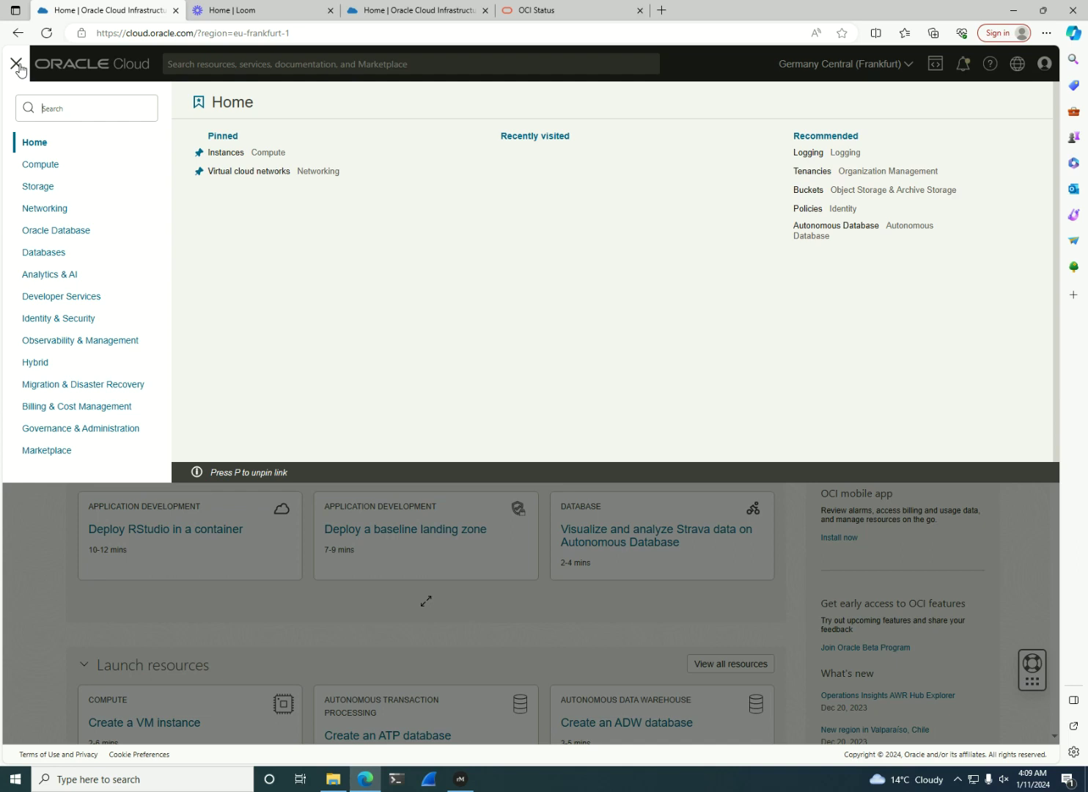
pyautogui.click(101, 168)
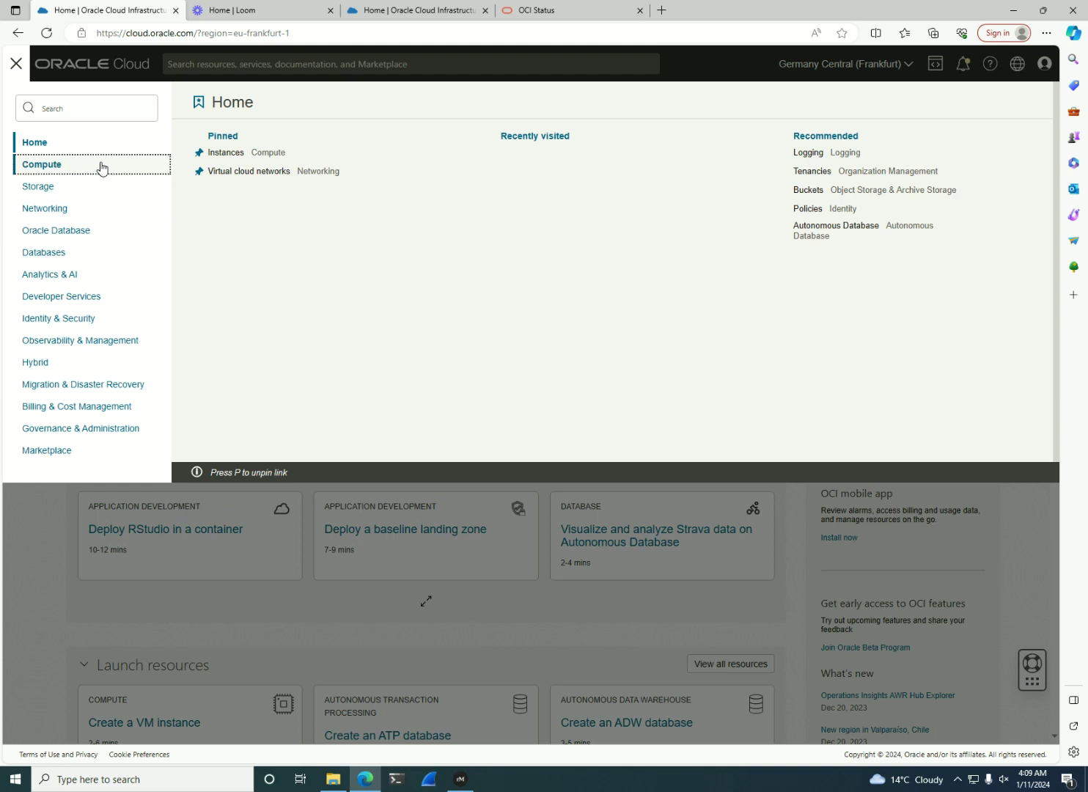
pyautogui.click(125, 187)
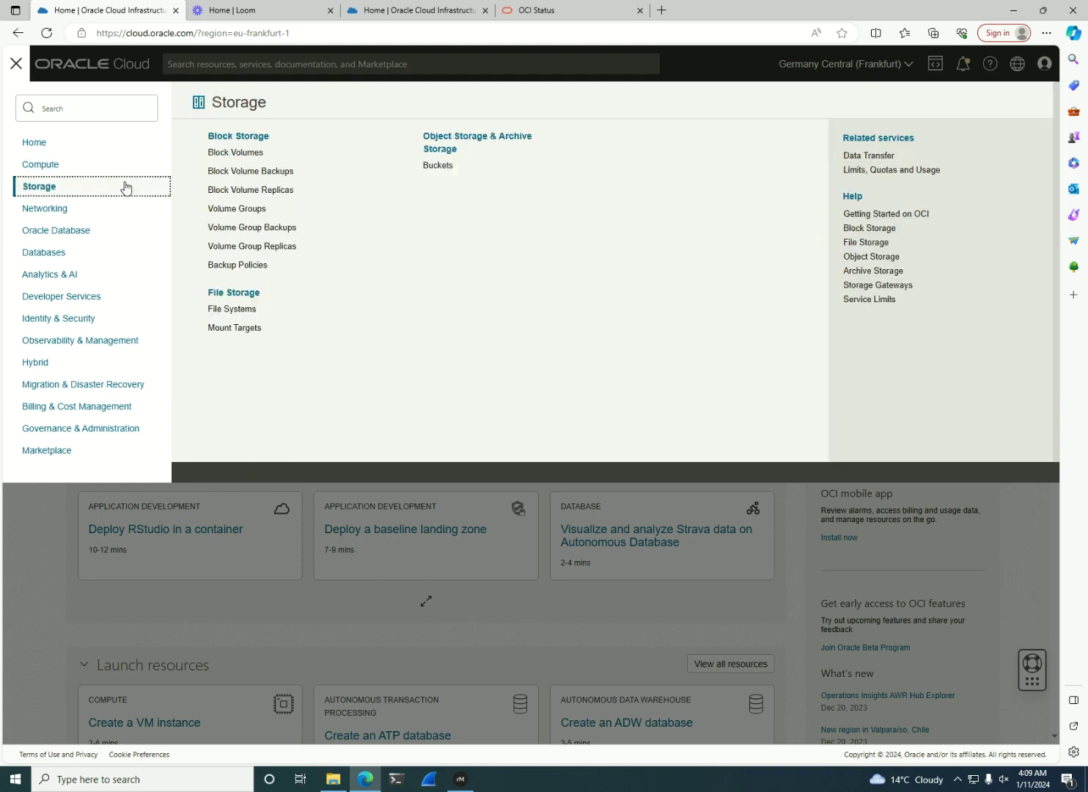
pyautogui.click(130, 213)
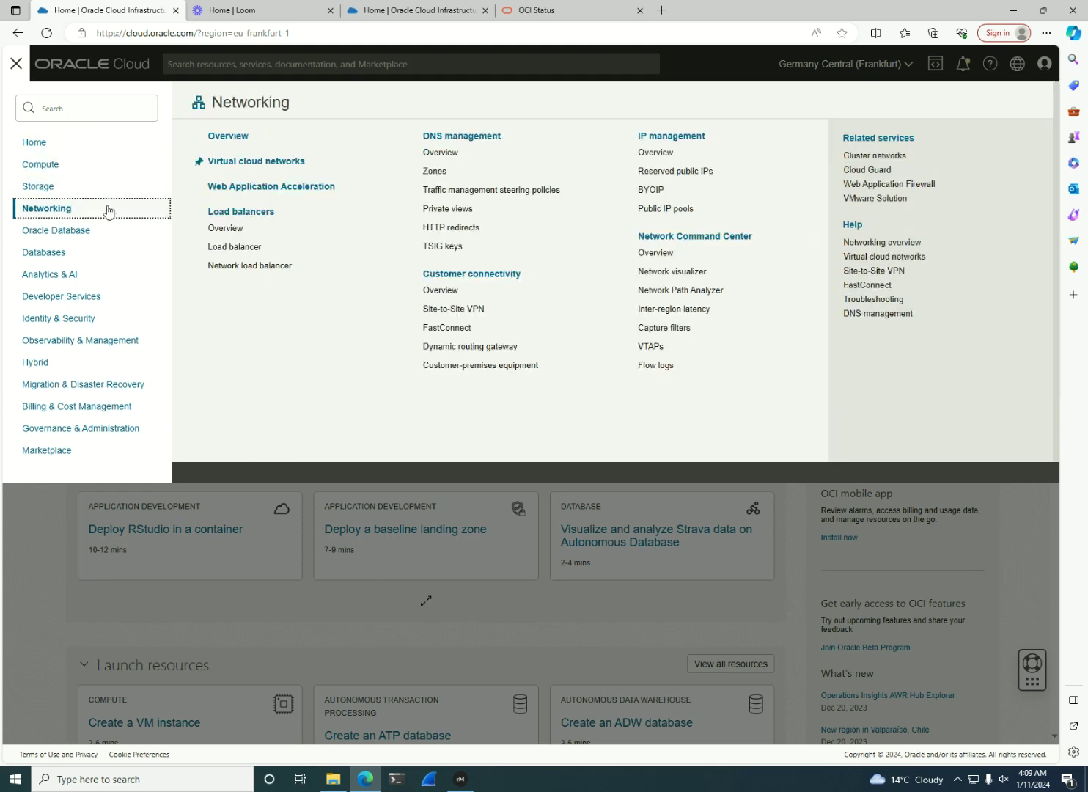
pyautogui.click(89, 234)
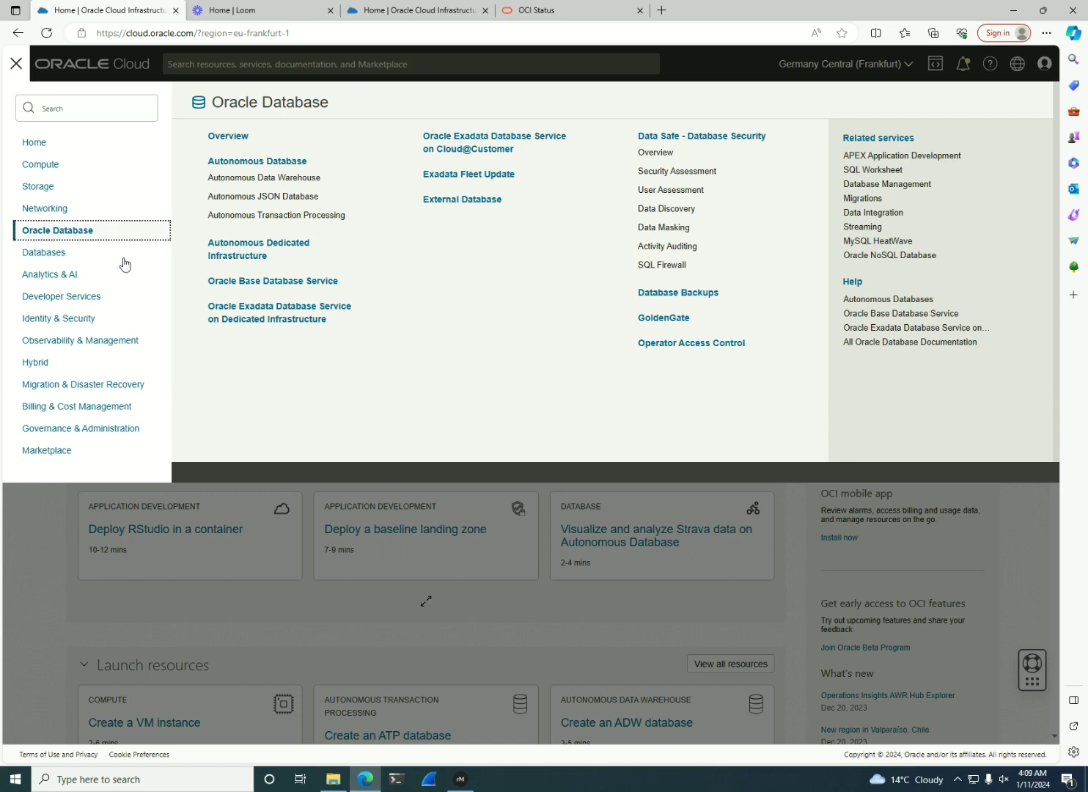
pyautogui.click(102, 274)
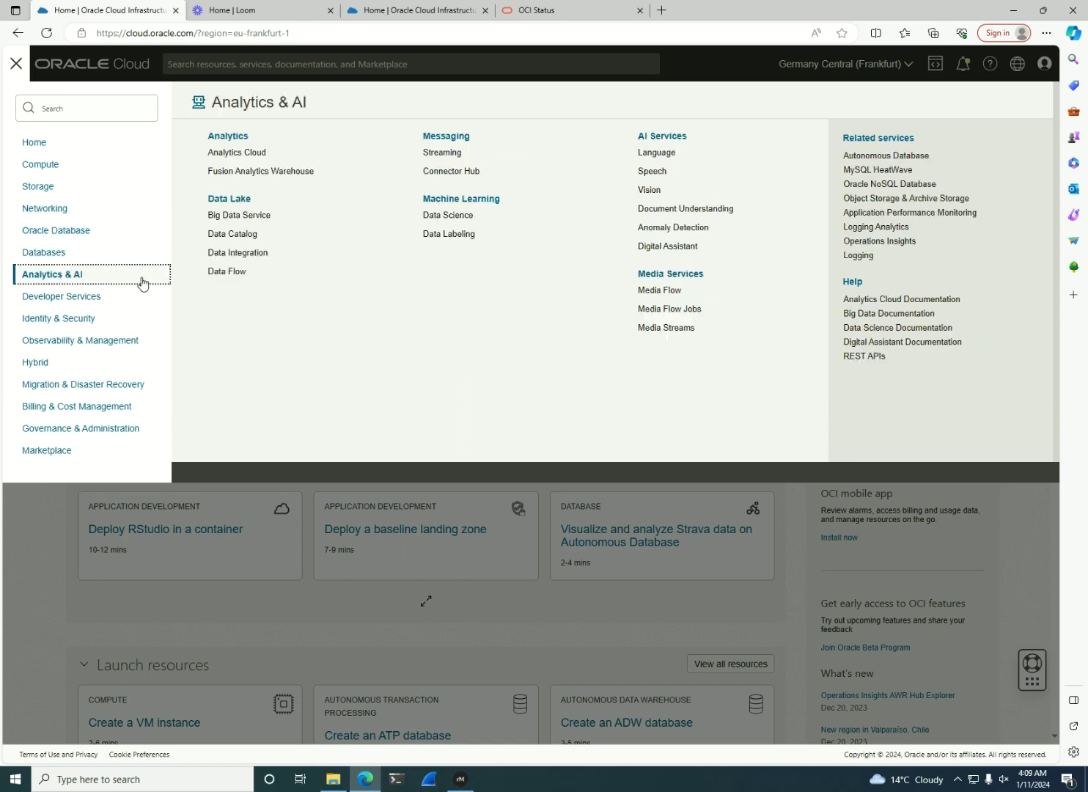
pyautogui.click(113, 298)
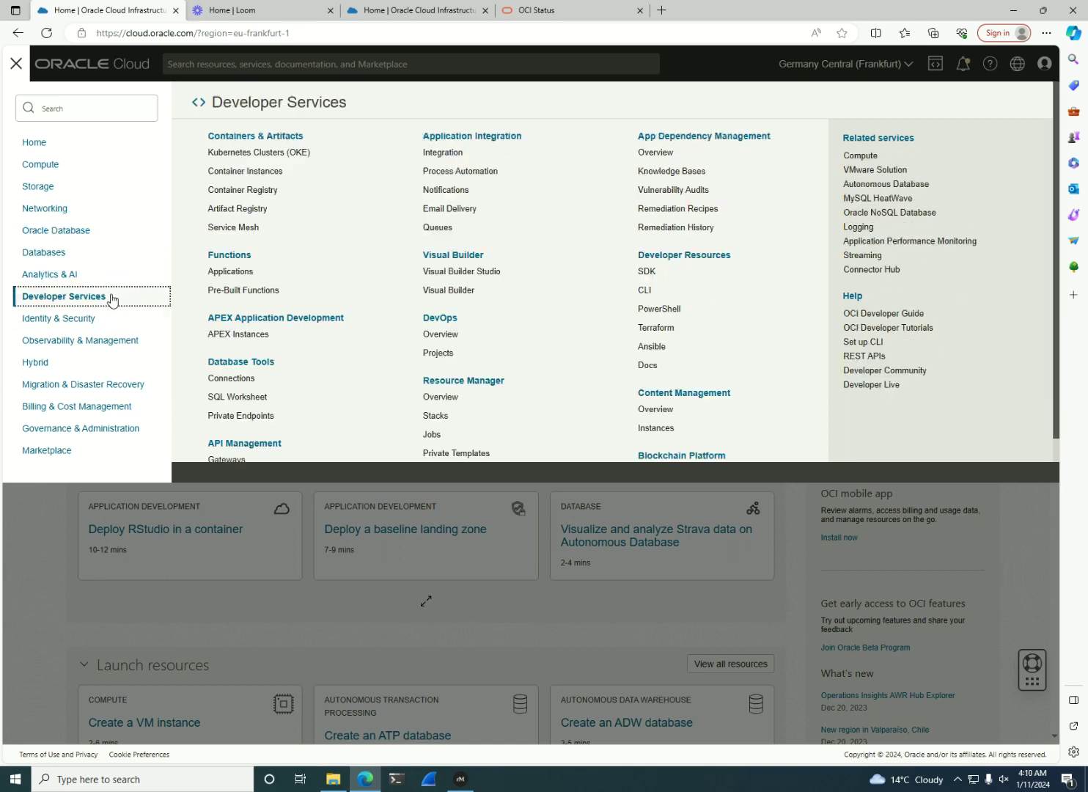
pyautogui.click(125, 321)
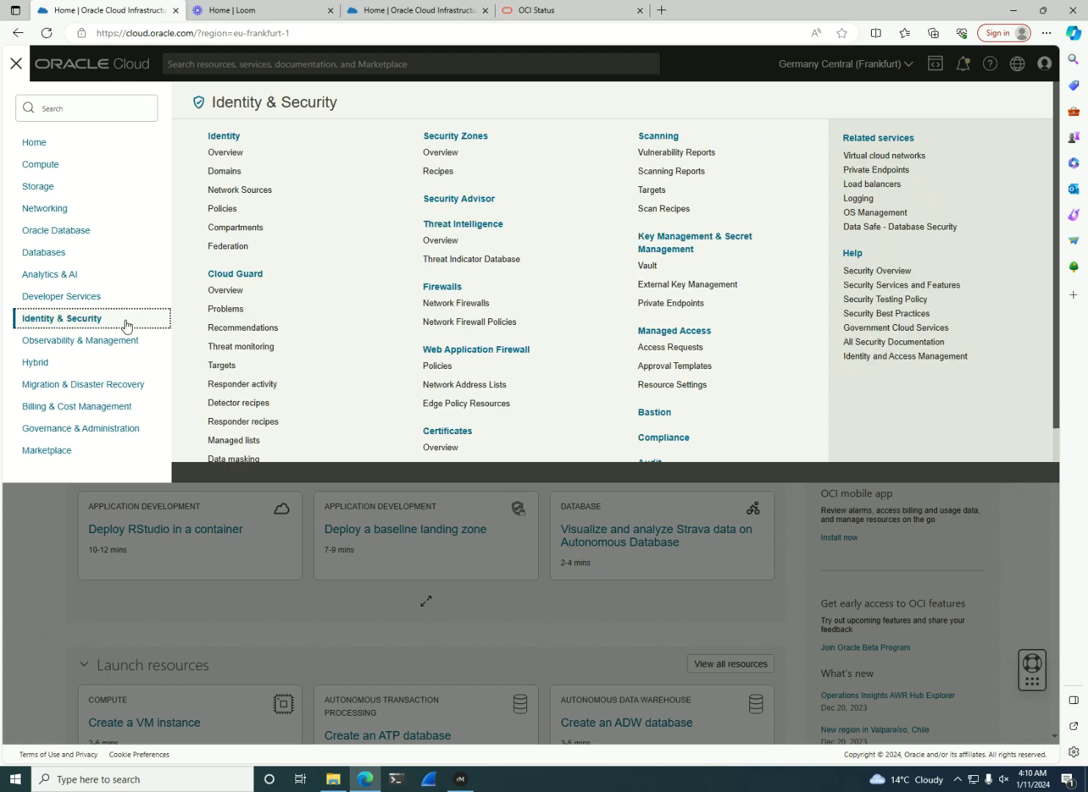
pyautogui.click(117, 341)
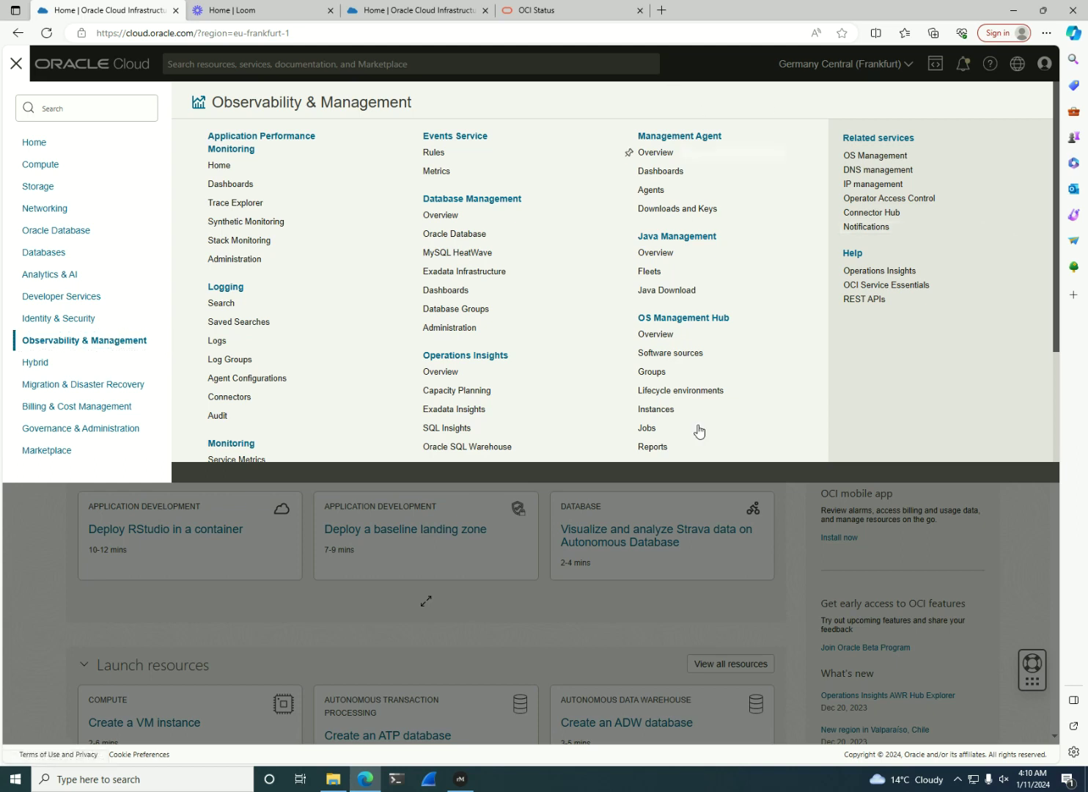
pyautogui.click(724, 488)
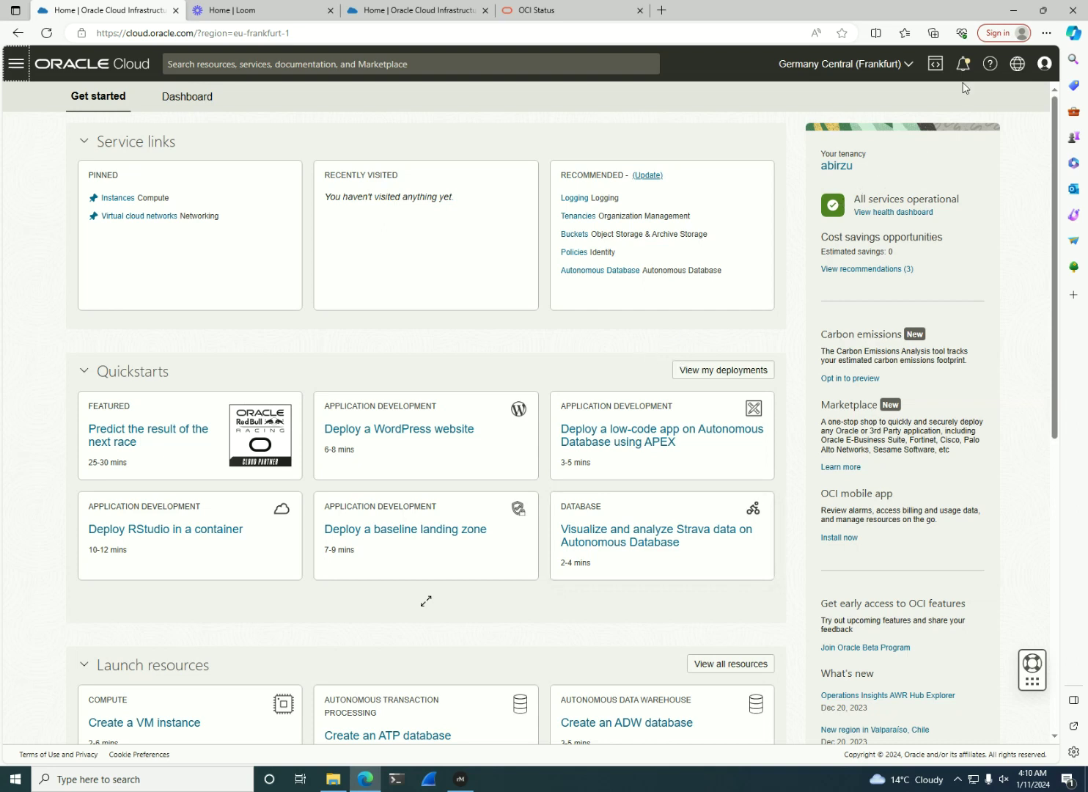
# - Check the regions available to the tenancy and close the region list
pyautogui.click(824, 65)
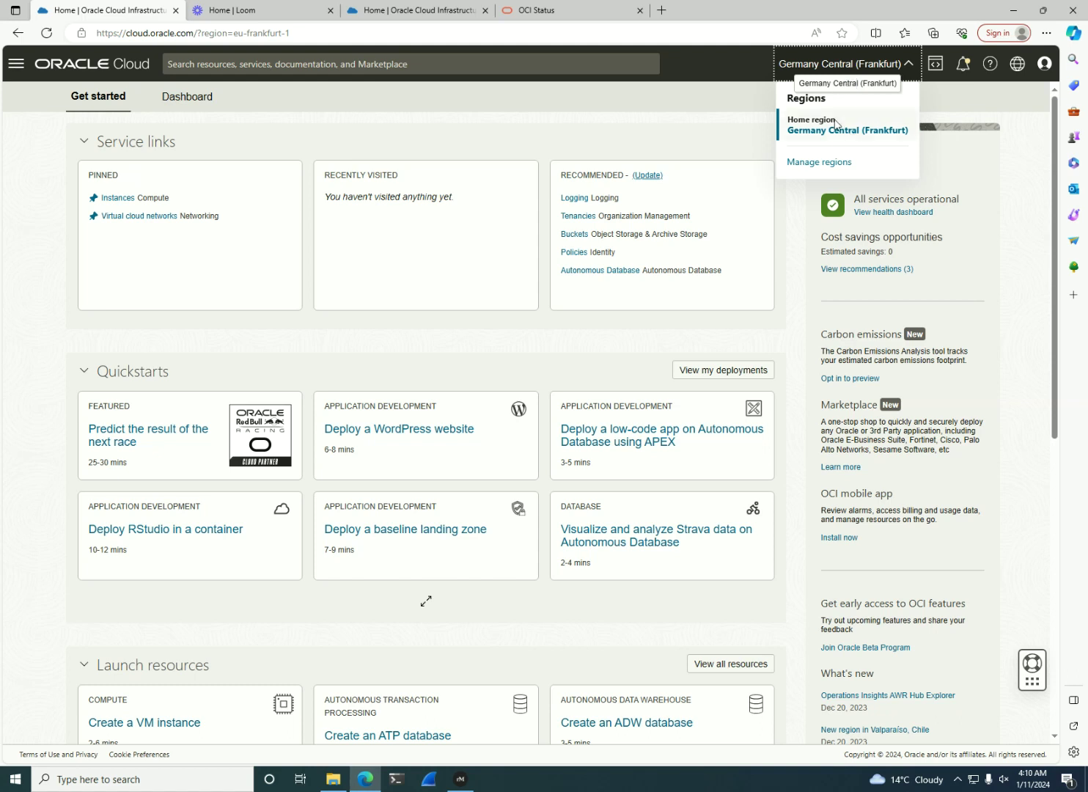
pyautogui.click(729, 109)
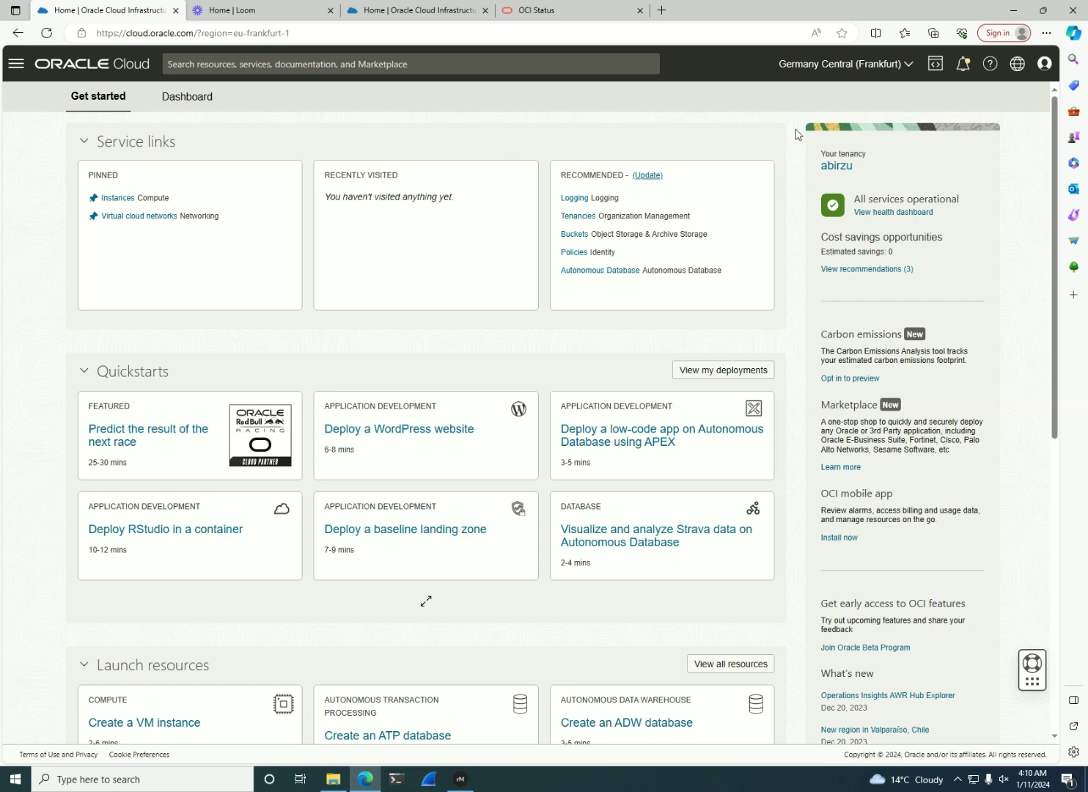
# - Open the signed-in account's My profile page and view its API keys
pyautogui.click(1044, 65)
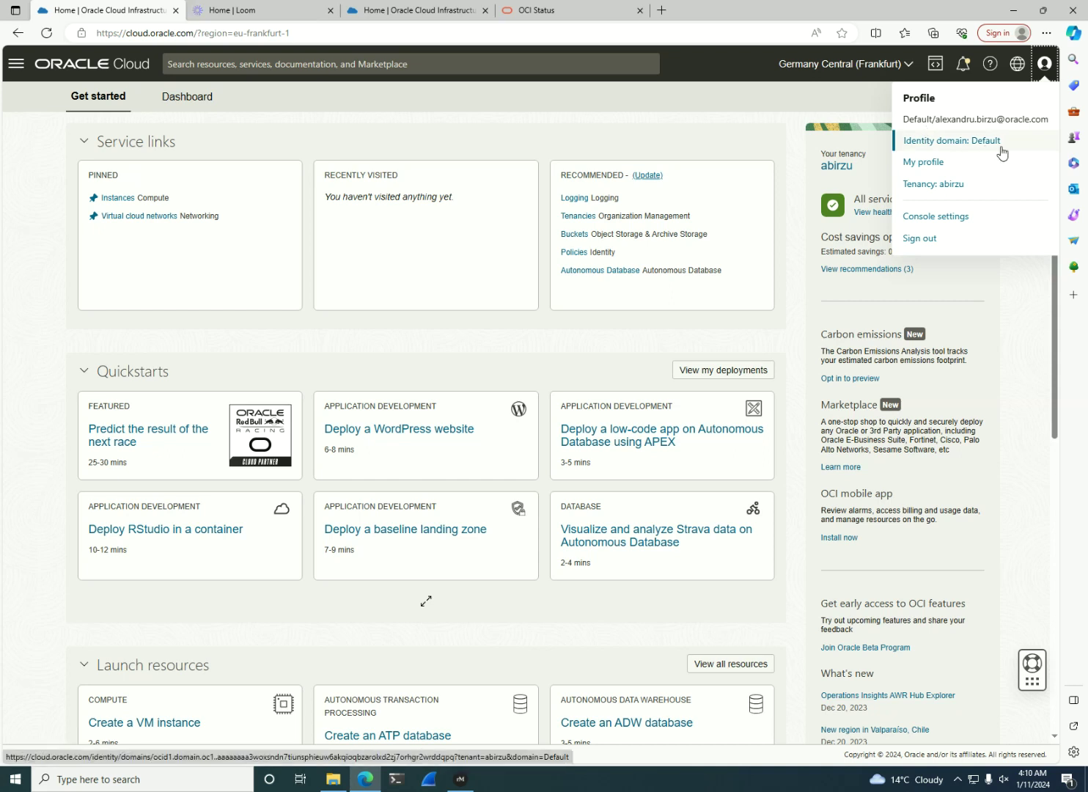
pyautogui.click(924, 168)
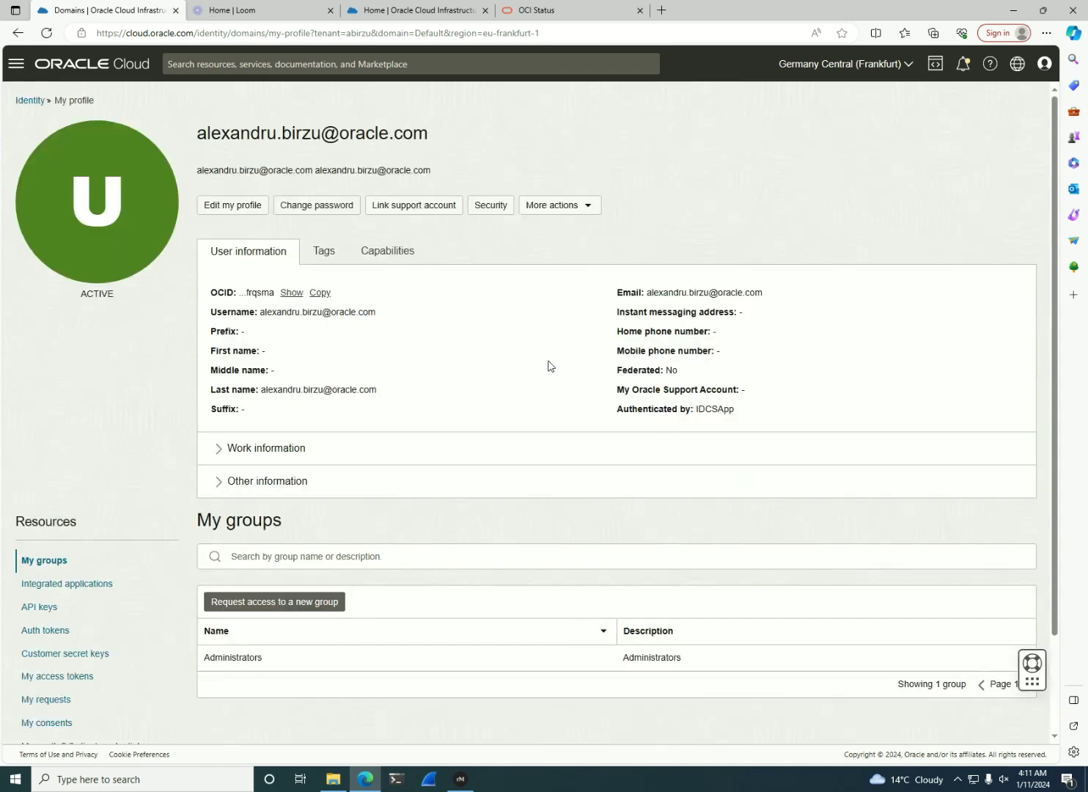
pyautogui.moveTo(352, 661); pyautogui.dragTo(59, 618)
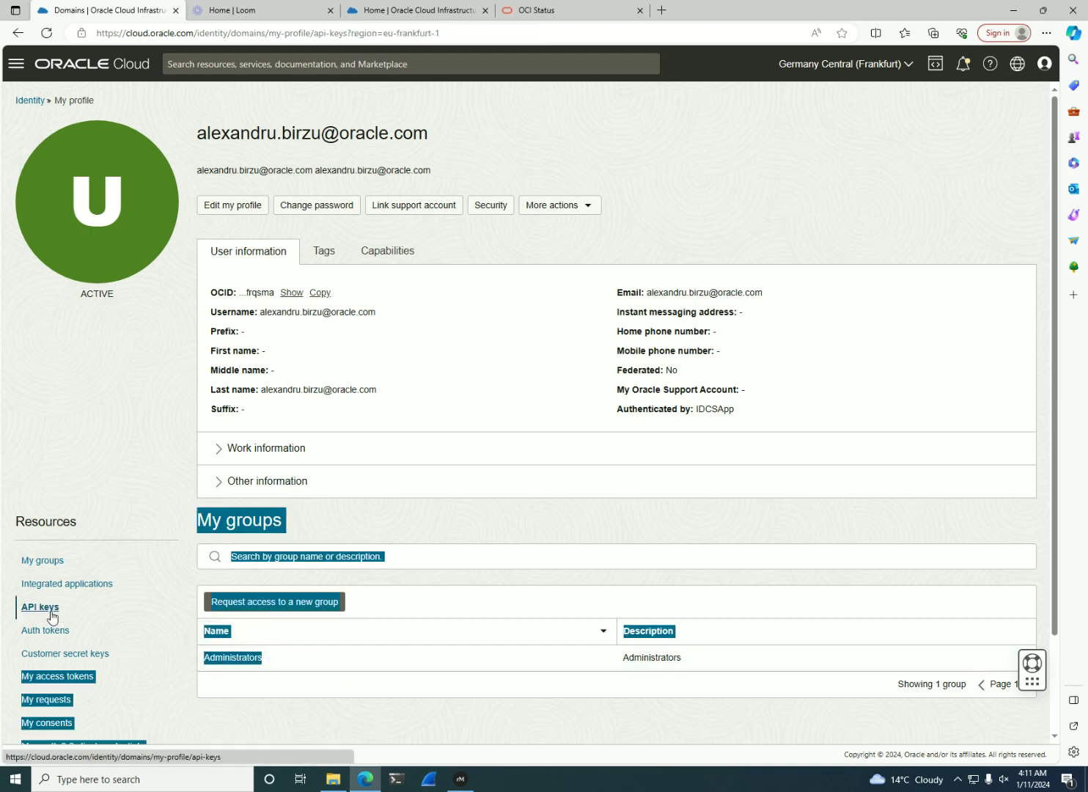
pyautogui.click(46, 608)
pyautogui.scroll(-2, 418, 658)
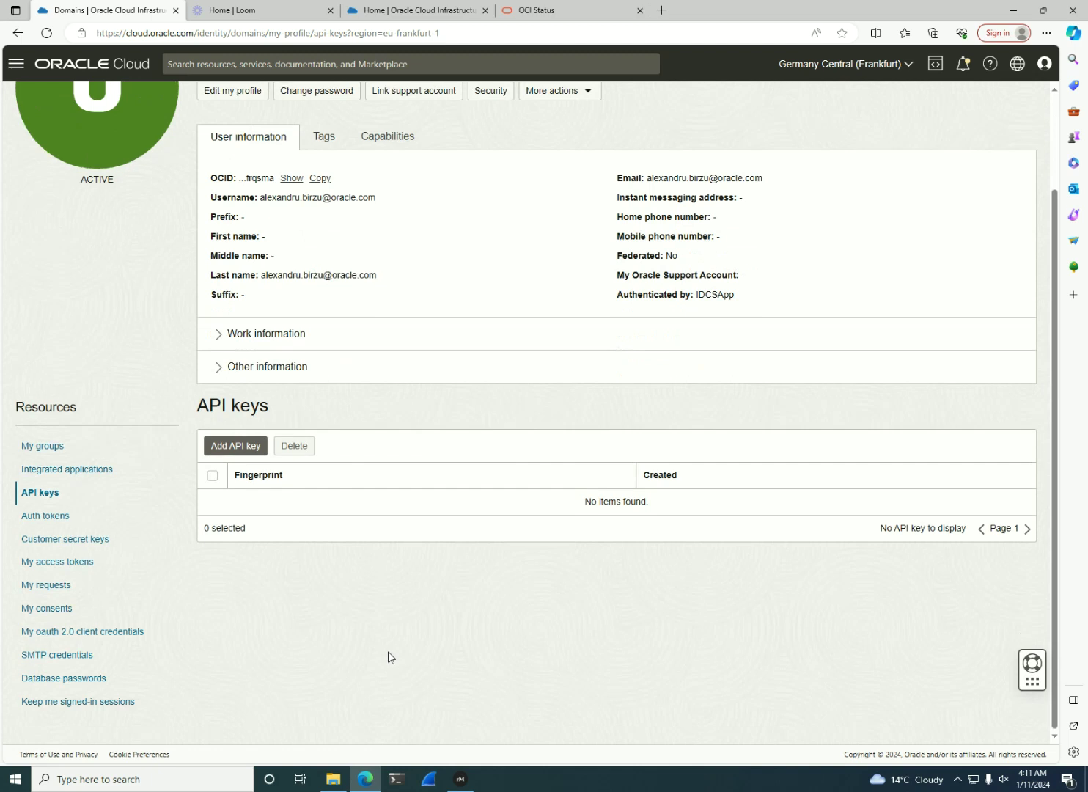
# - View the profile's access token options and its database passwords
pyautogui.click(43, 562)
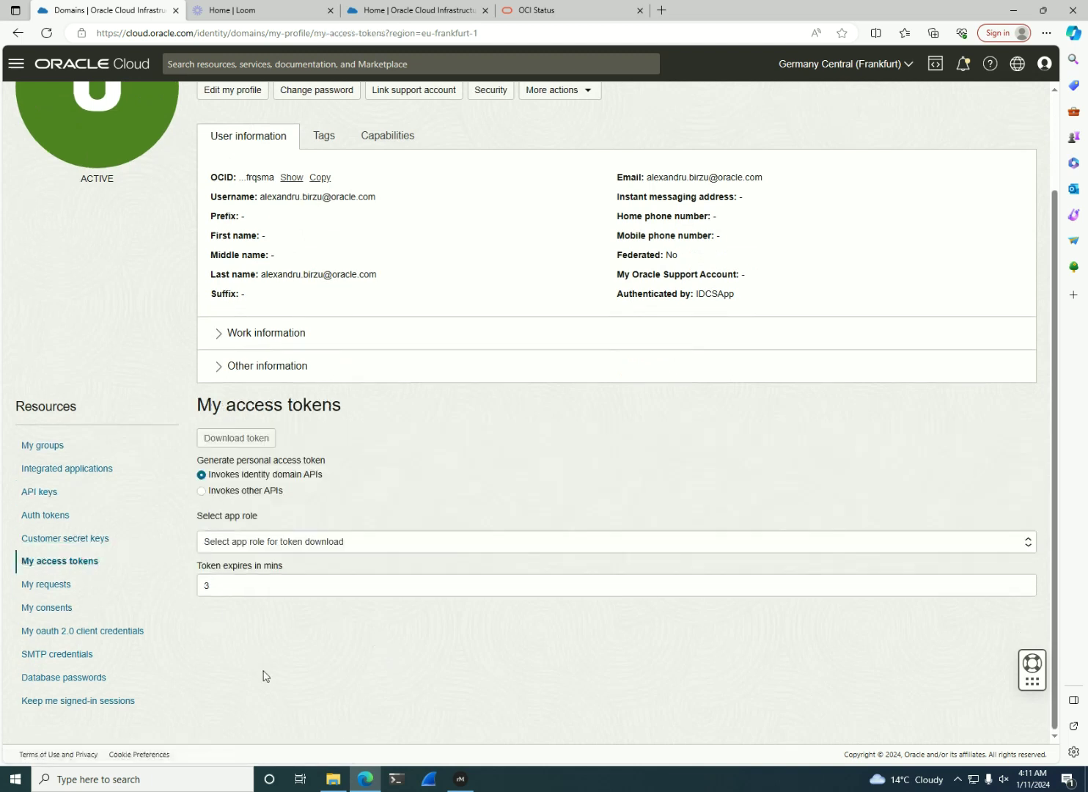
pyautogui.scroll(2, 285, 685)
pyautogui.scroll(-2, 162, 573)
pyautogui.click(59, 677)
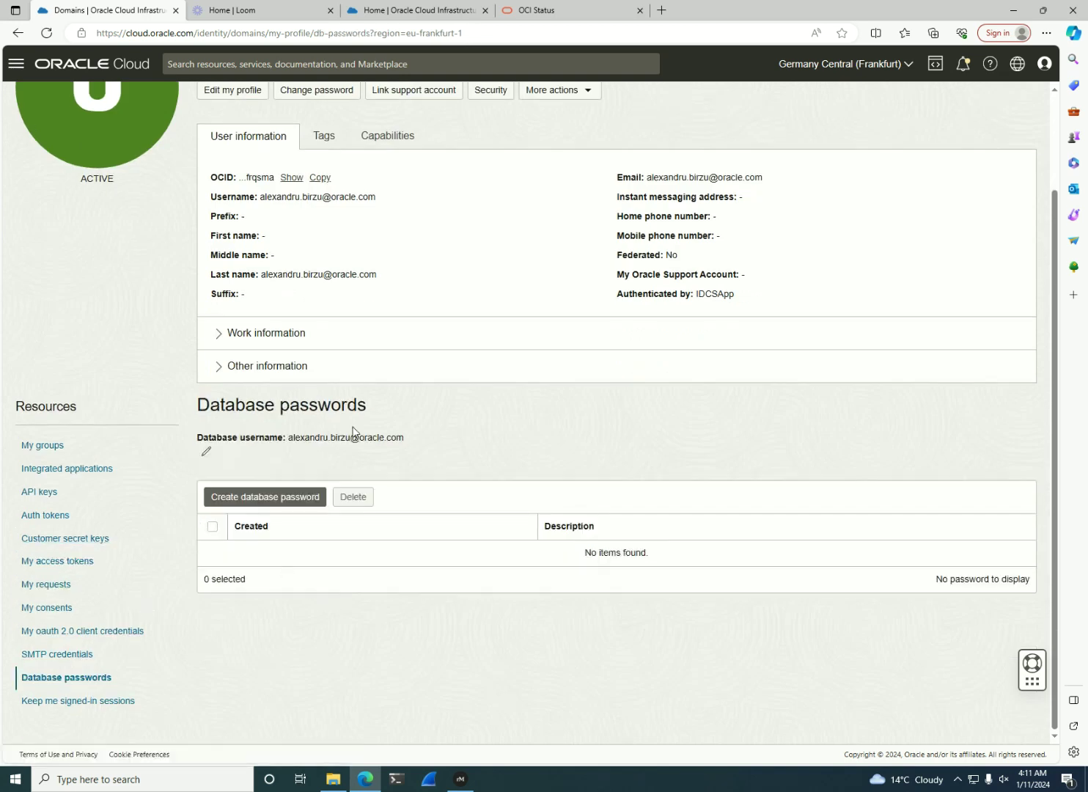
pyautogui.scroll(2, 328, 503)
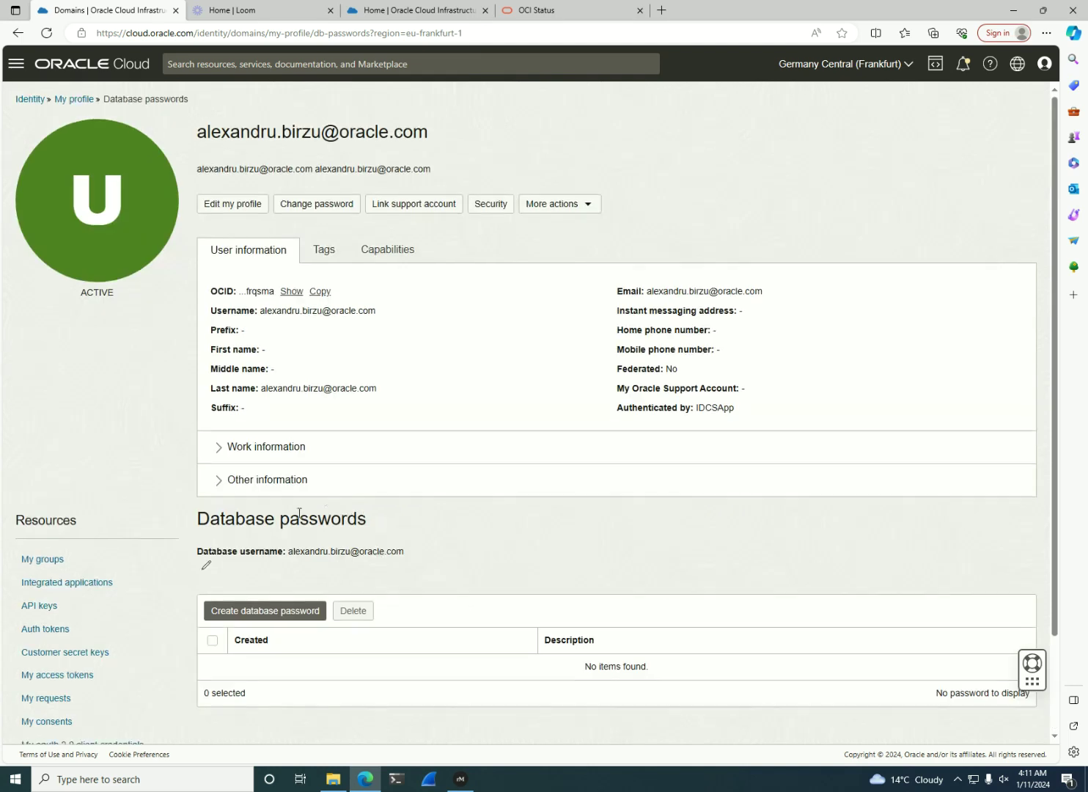
# - Go back to the console home page and open the Deploy a baseline landing zone quickstart
pyautogui.click(63, 106)
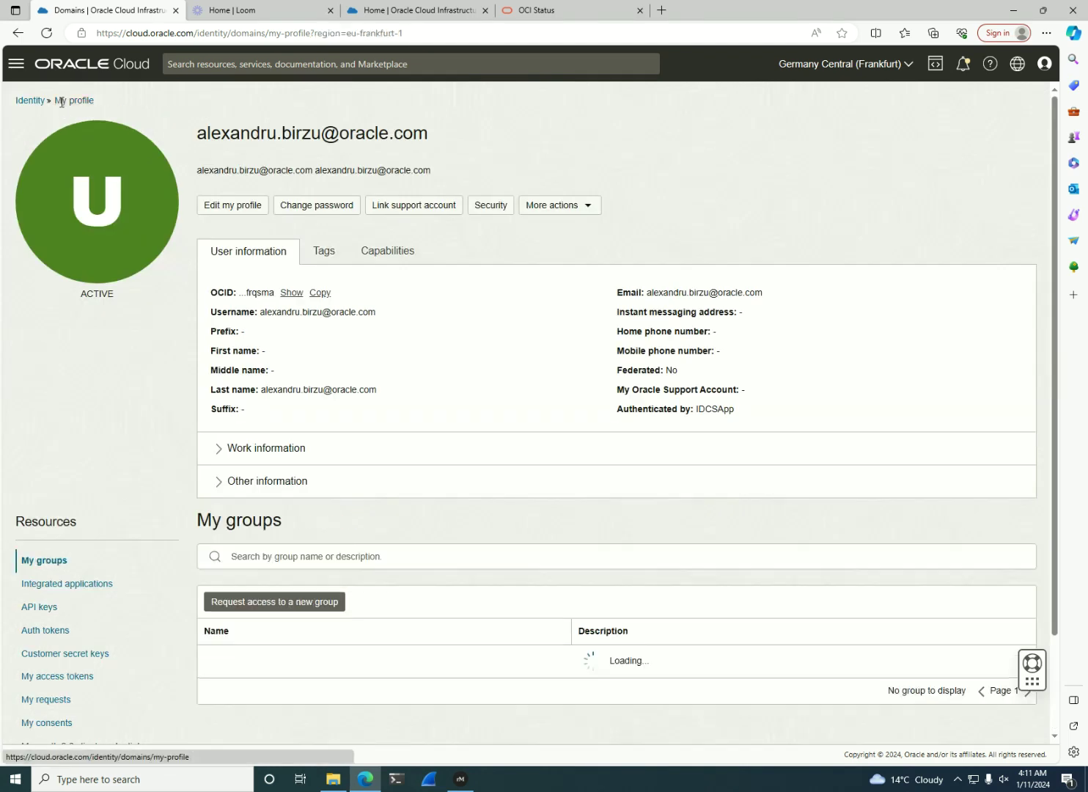
pyautogui.click(105, 68)
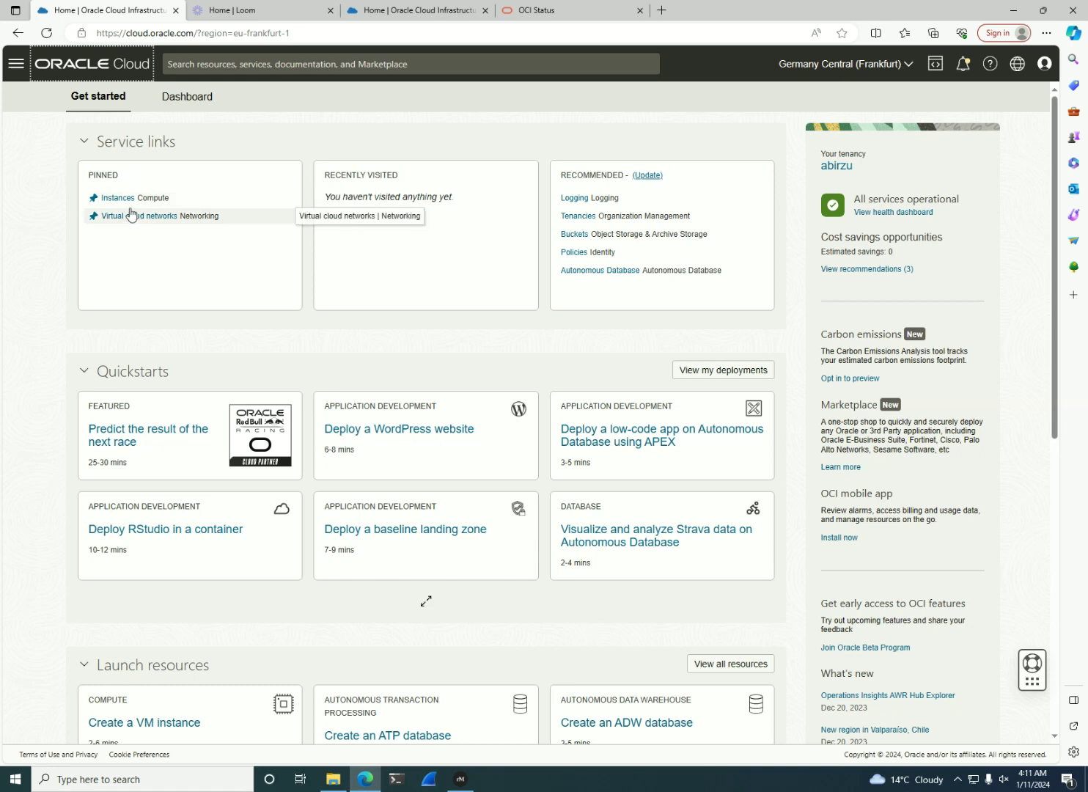
pyautogui.scroll(-1, 168, 294)
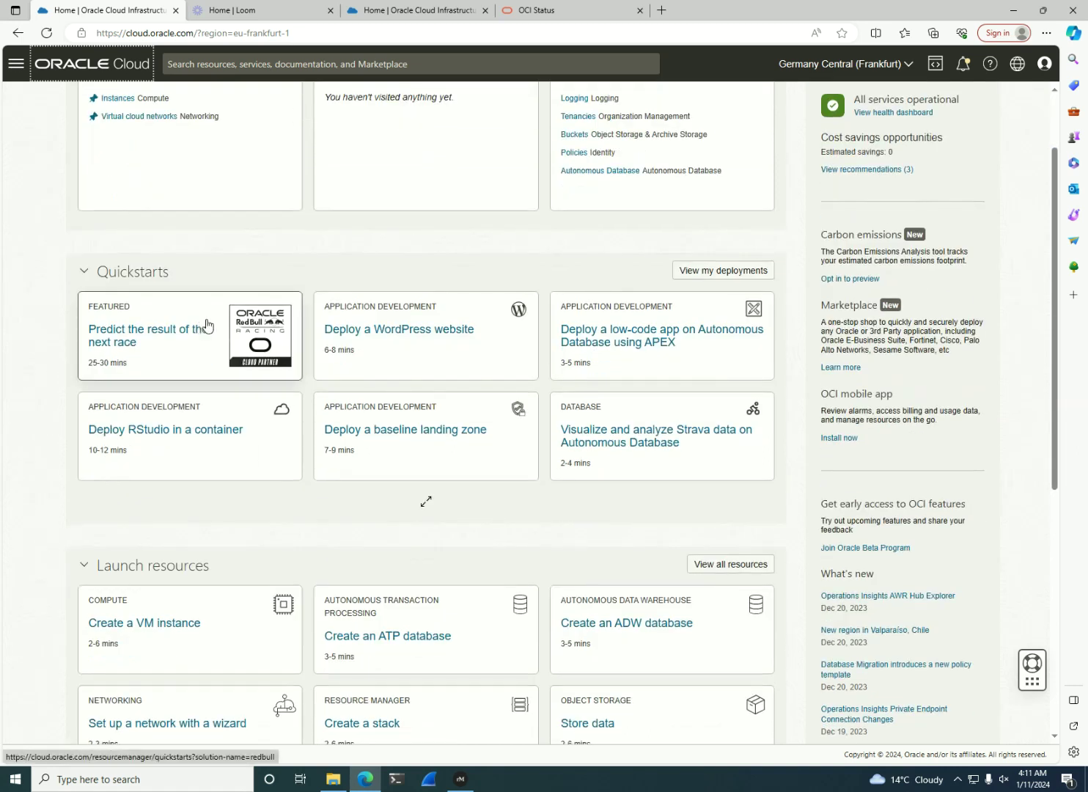
pyautogui.click(419, 443)
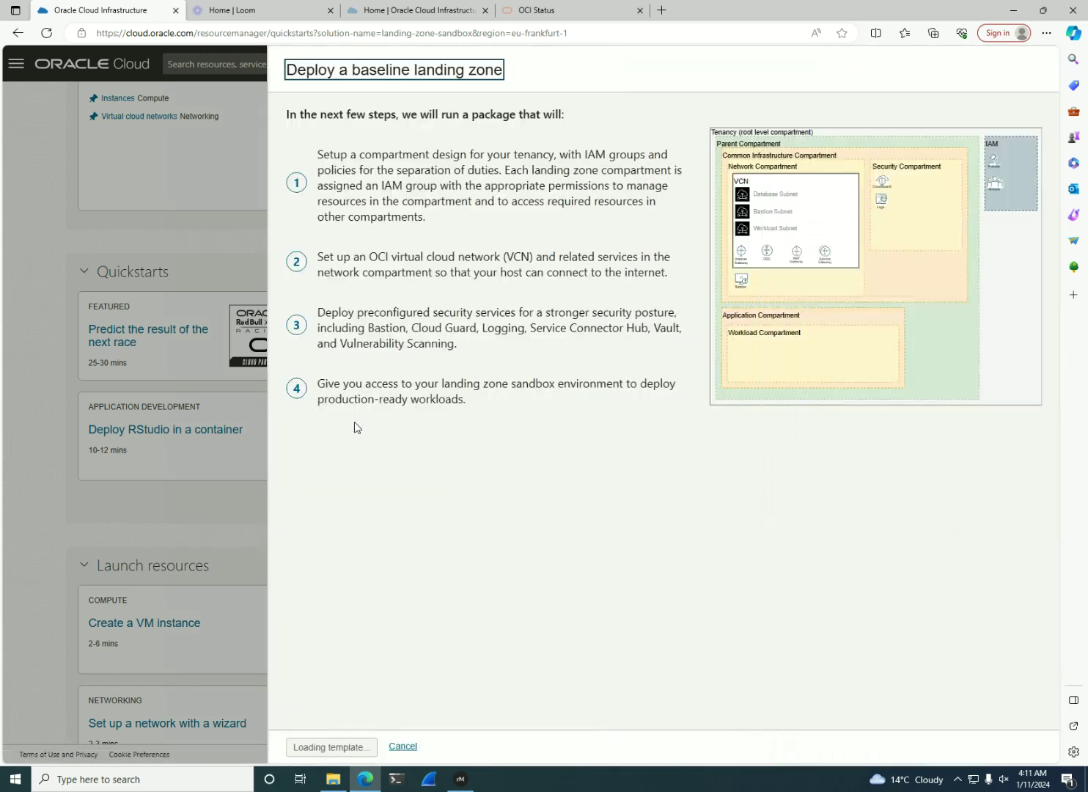
# - Review the landing zone package's outline and continue to its compartment and logging settings
pyautogui.moveTo(194, 33); pyautogui.dragTo(301, 33)
pyautogui.click(406, 217)
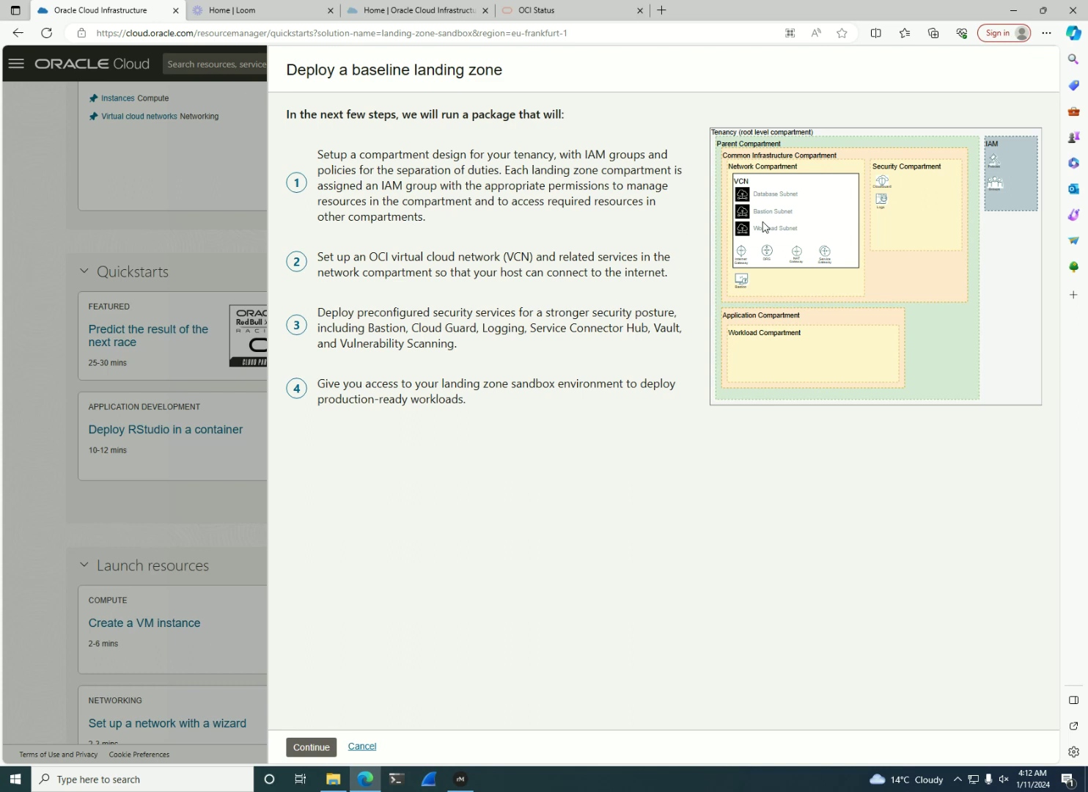
pyautogui.moveTo(326, 152); pyautogui.dragTo(468, 221)
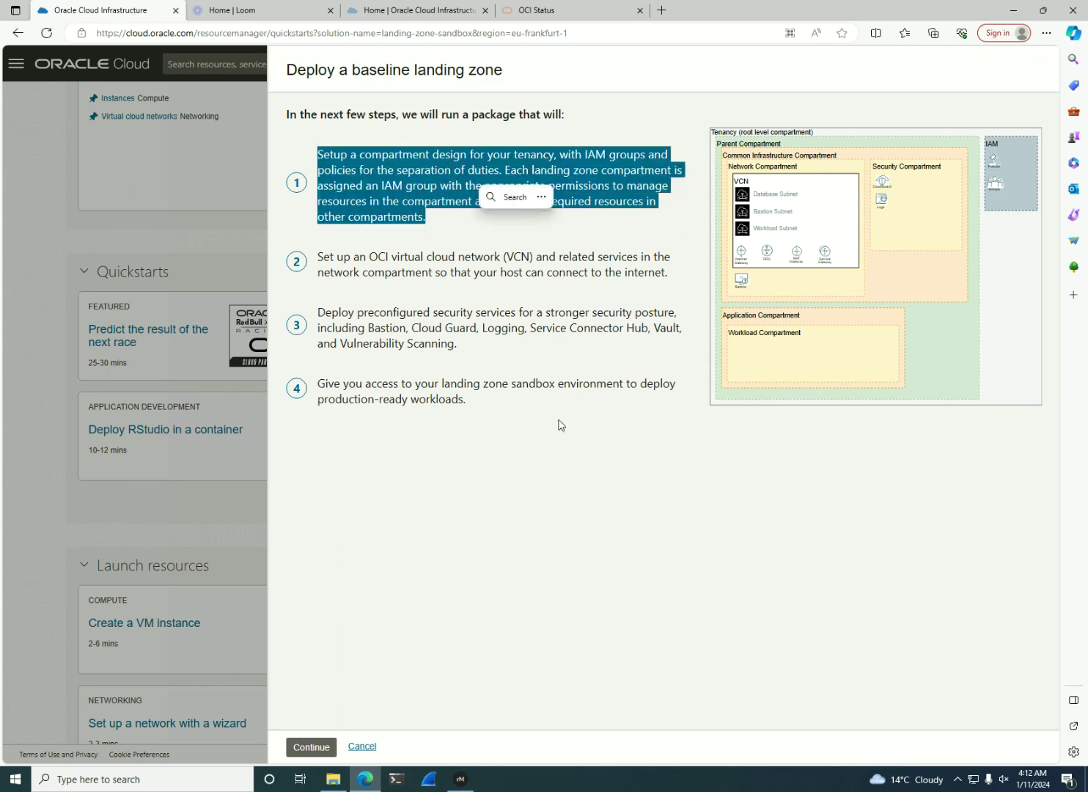
pyautogui.click(320, 748)
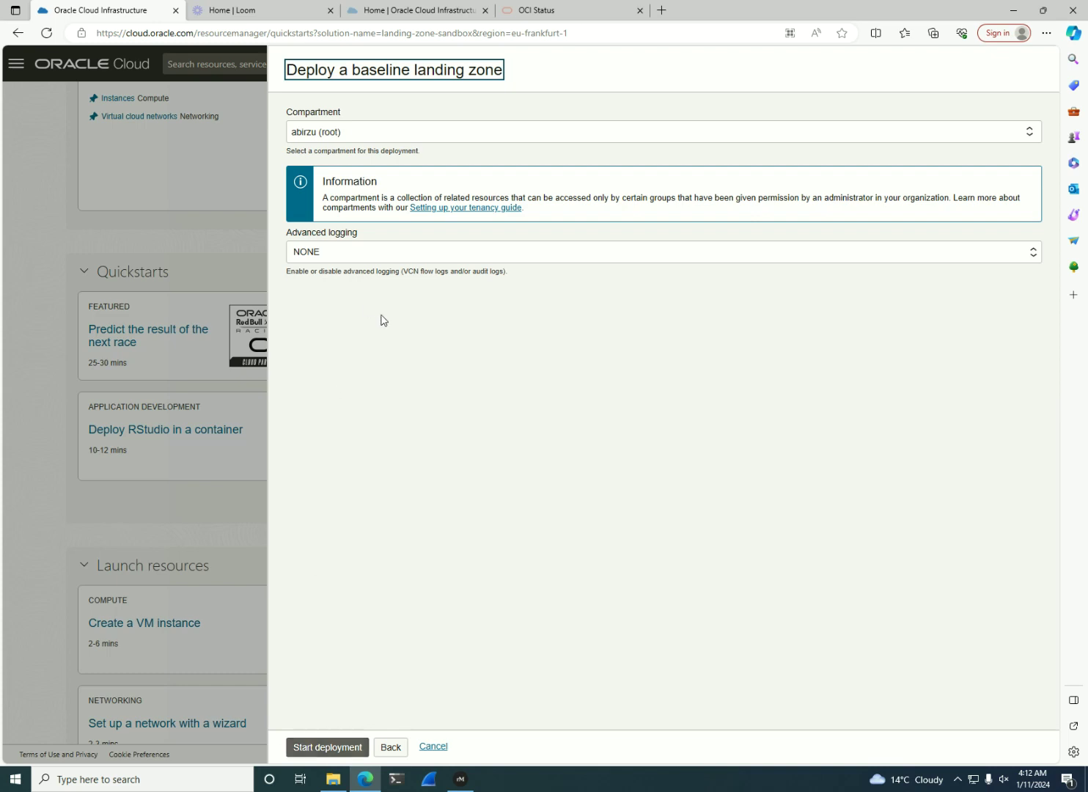
# - Set the landing zone's advanced logging to AUDIT_LOGS, and cancel the deployment without starting it
pyautogui.click(419, 252)
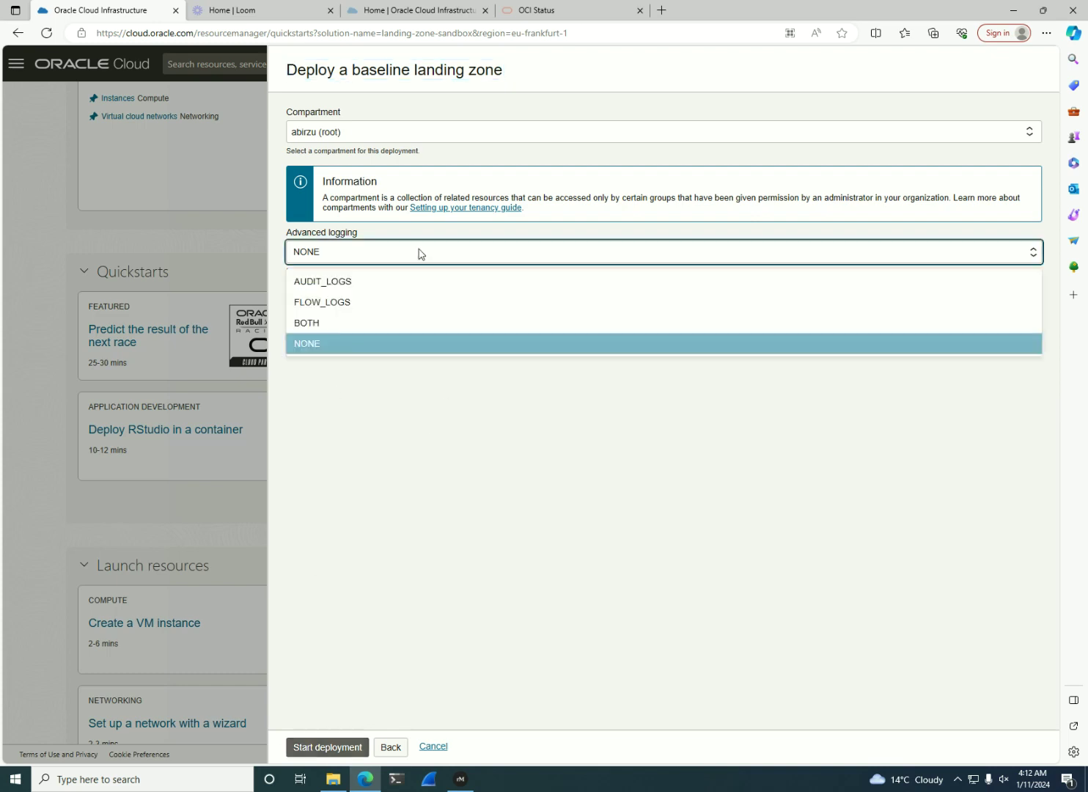
pyautogui.click(336, 280)
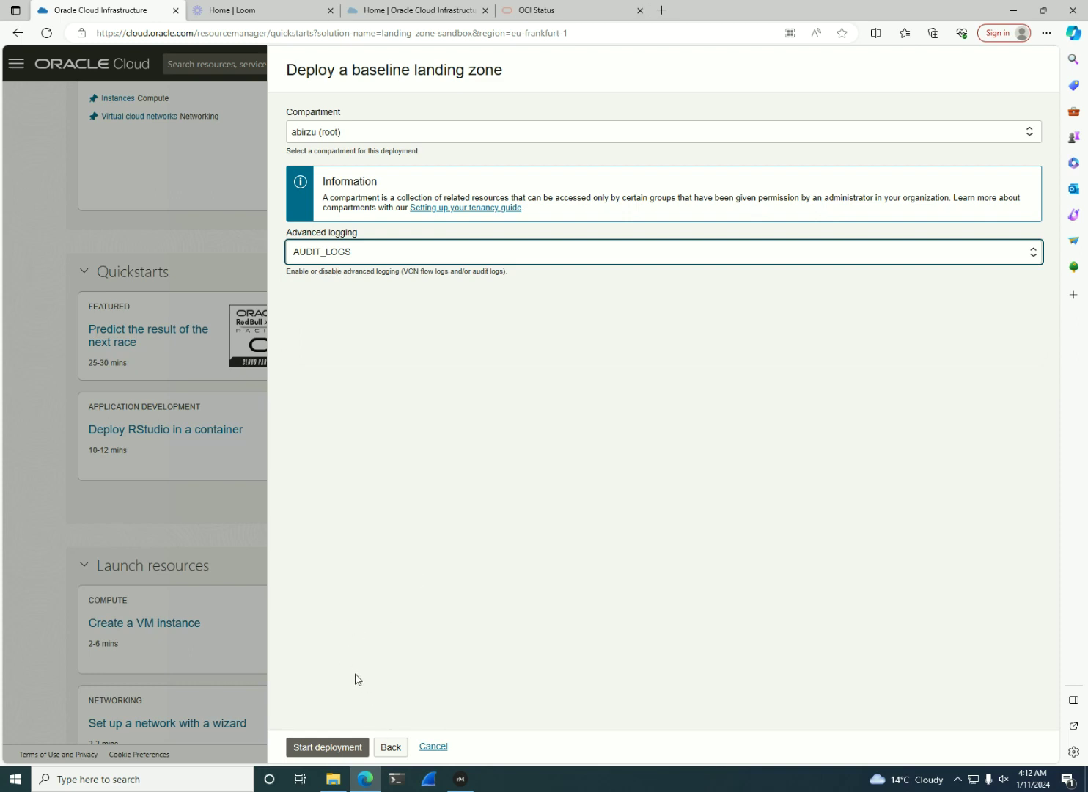
pyautogui.click(434, 747)
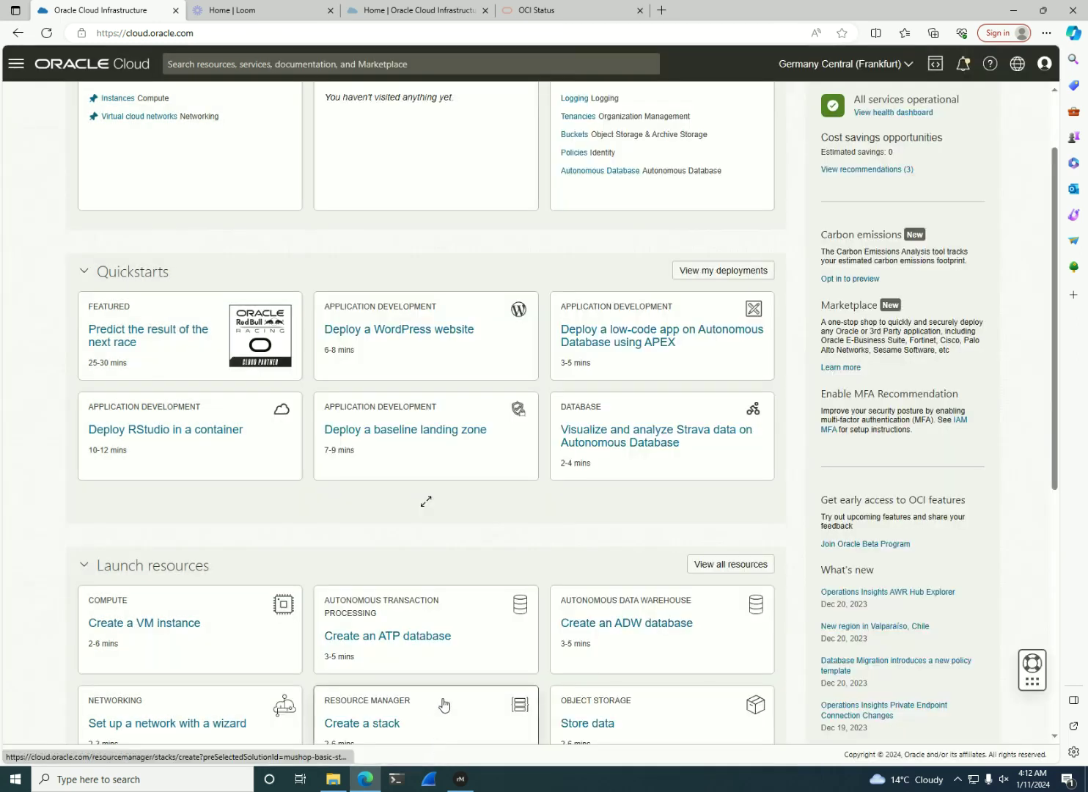
# - Open the Create a VM instance form, review its placement, image, networking and SSH key settings, and cancel it
pyautogui.scroll(-4, 322, 433)
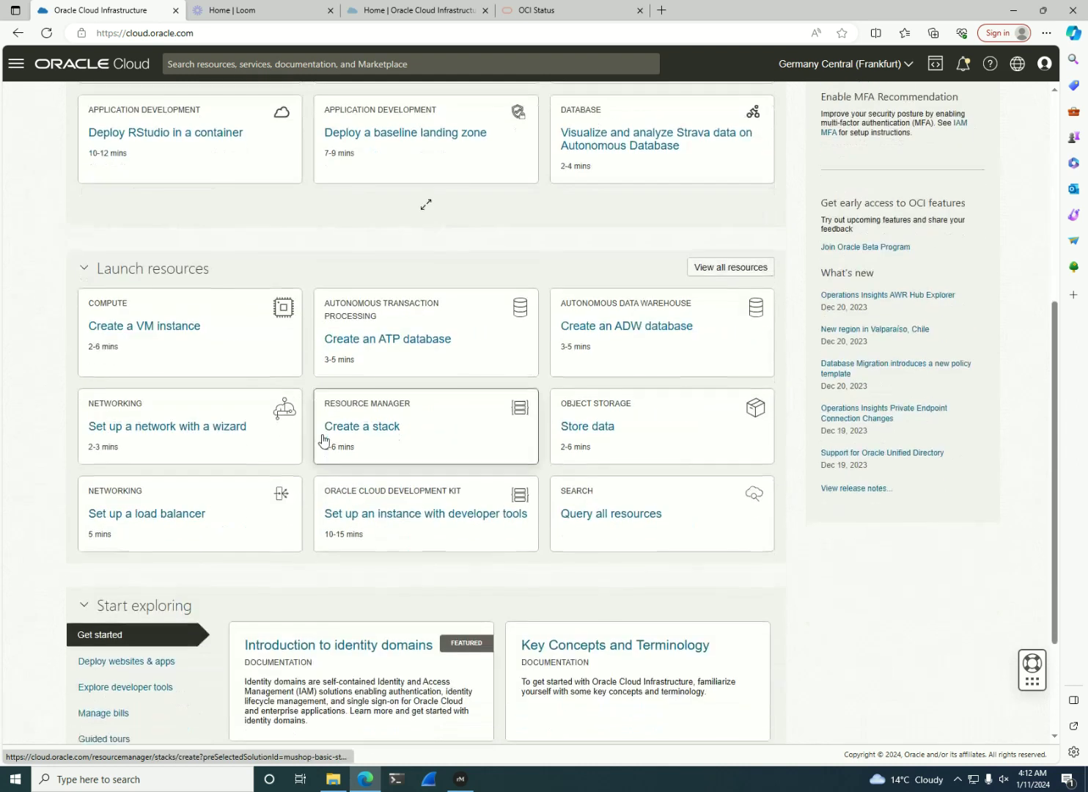
pyautogui.click(196, 352)
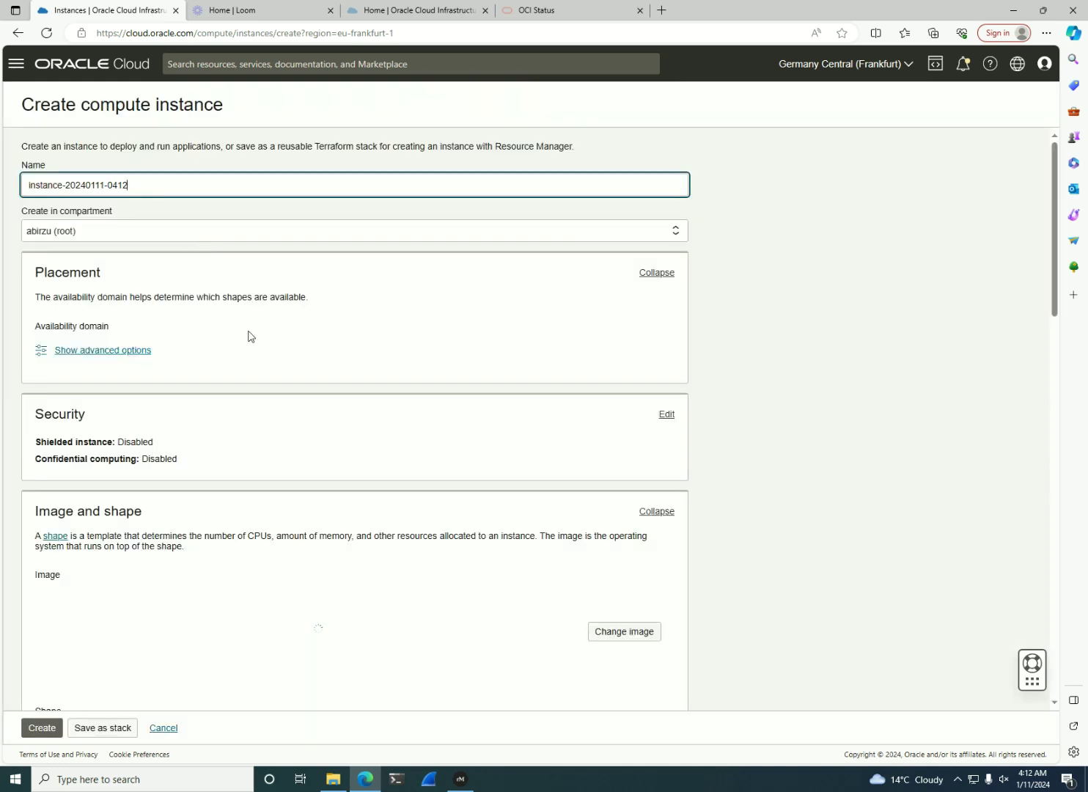
pyautogui.scroll(-2, 230, 358)
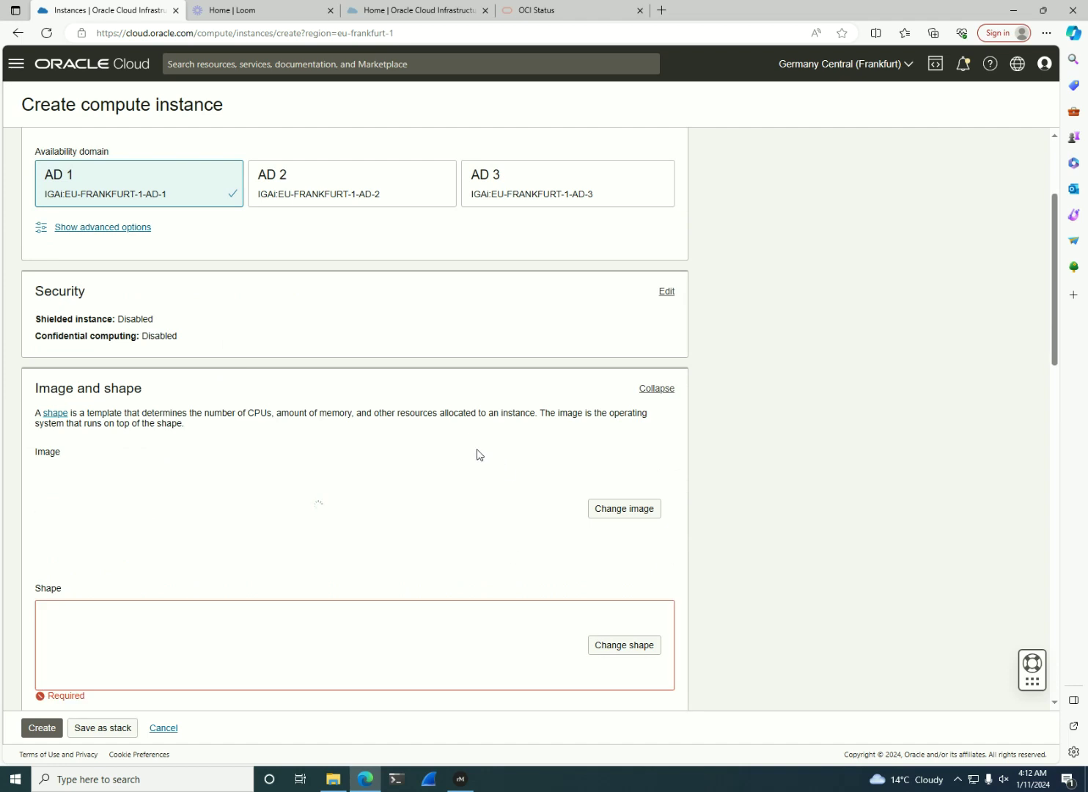
pyautogui.scroll(-7, 456, 444)
pyautogui.scroll(-1, 456, 445)
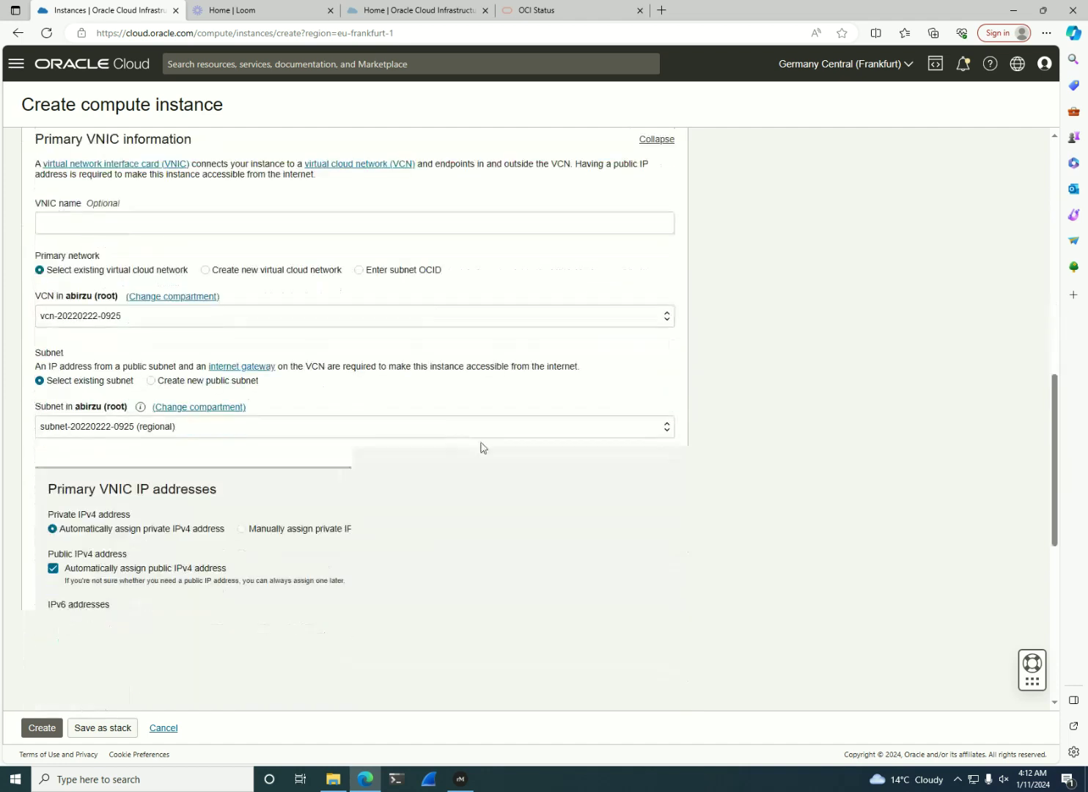
pyautogui.scroll(-2, 396, 367)
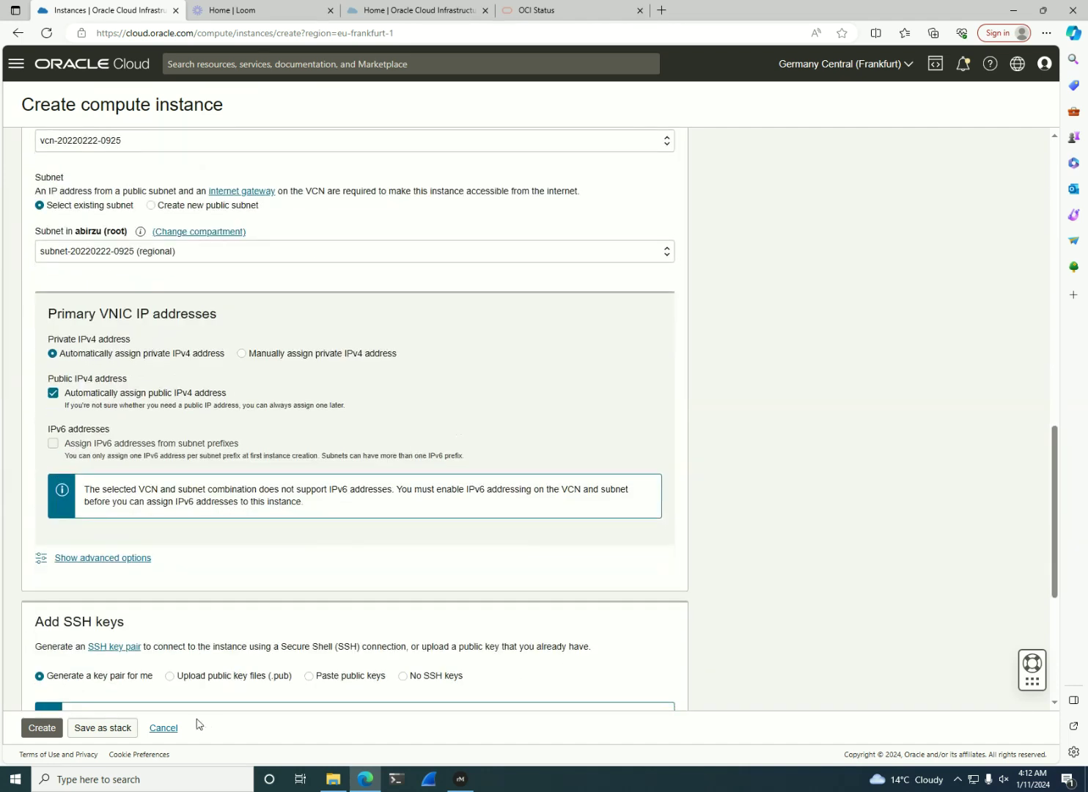
pyautogui.click(164, 727)
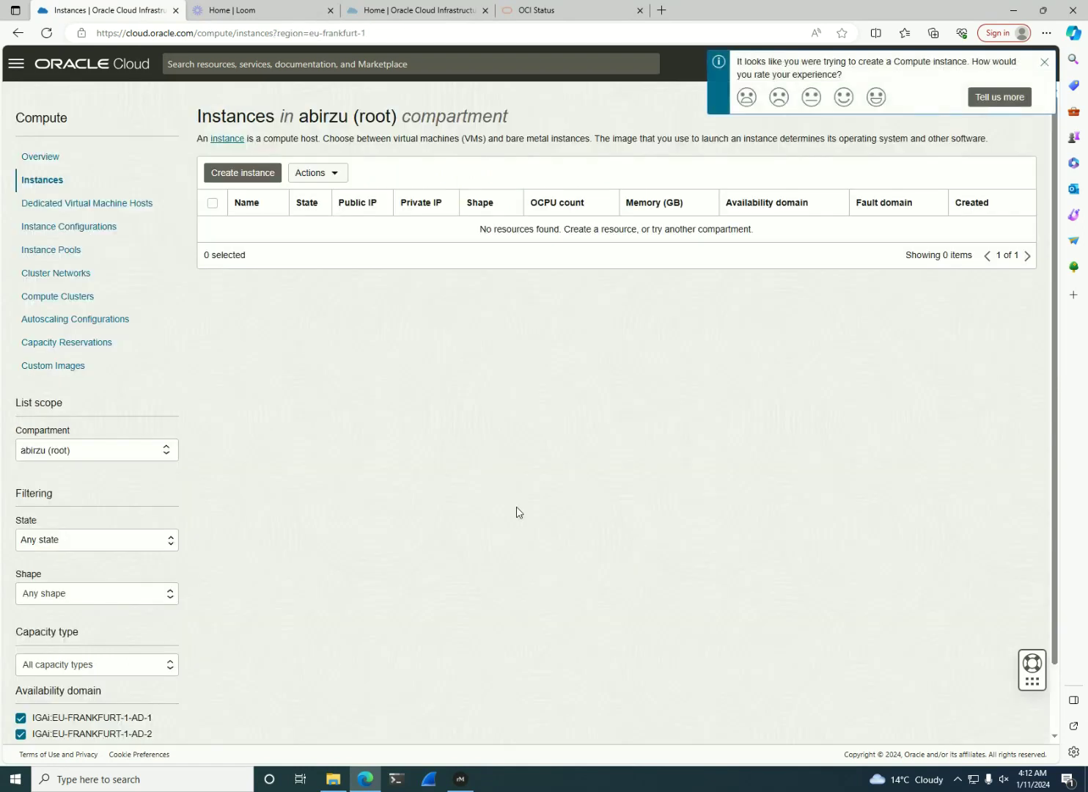
# - Return to the console home page and dismiss the compute instance feedback survey
pyautogui.click(113, 65)
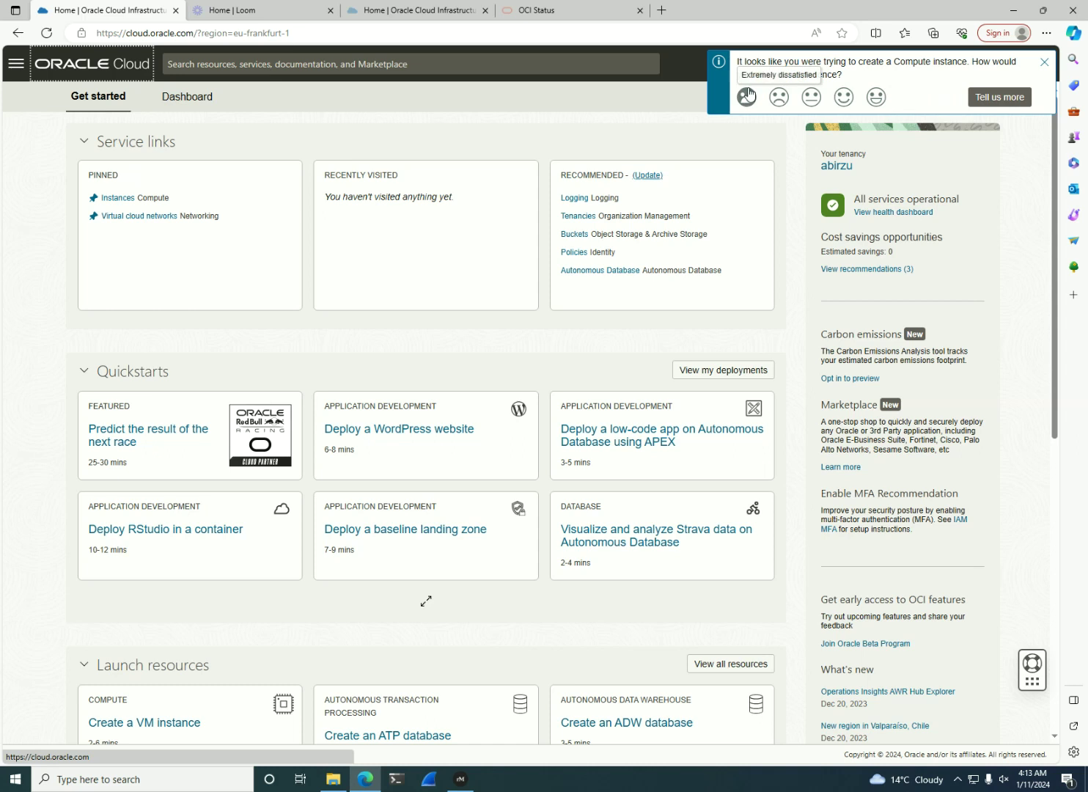
pyautogui.click(1044, 63)
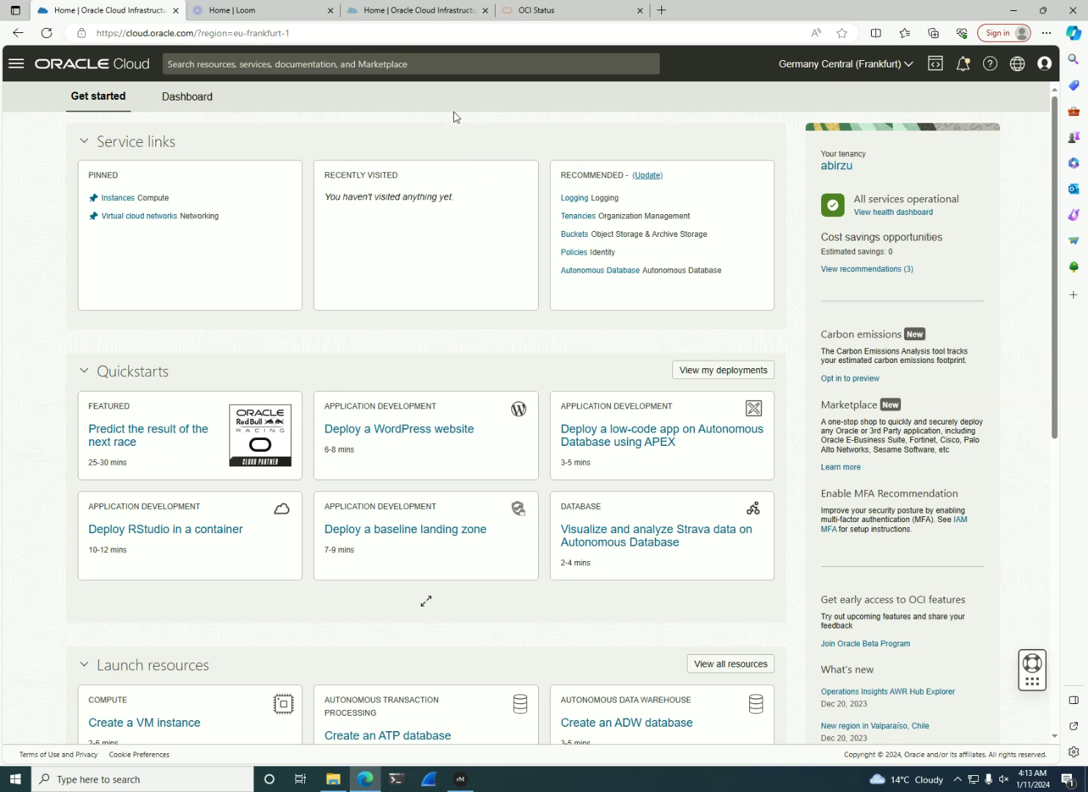
# - Search the console's resources, services and documentation for "compute"
pyautogui.click(328, 67)
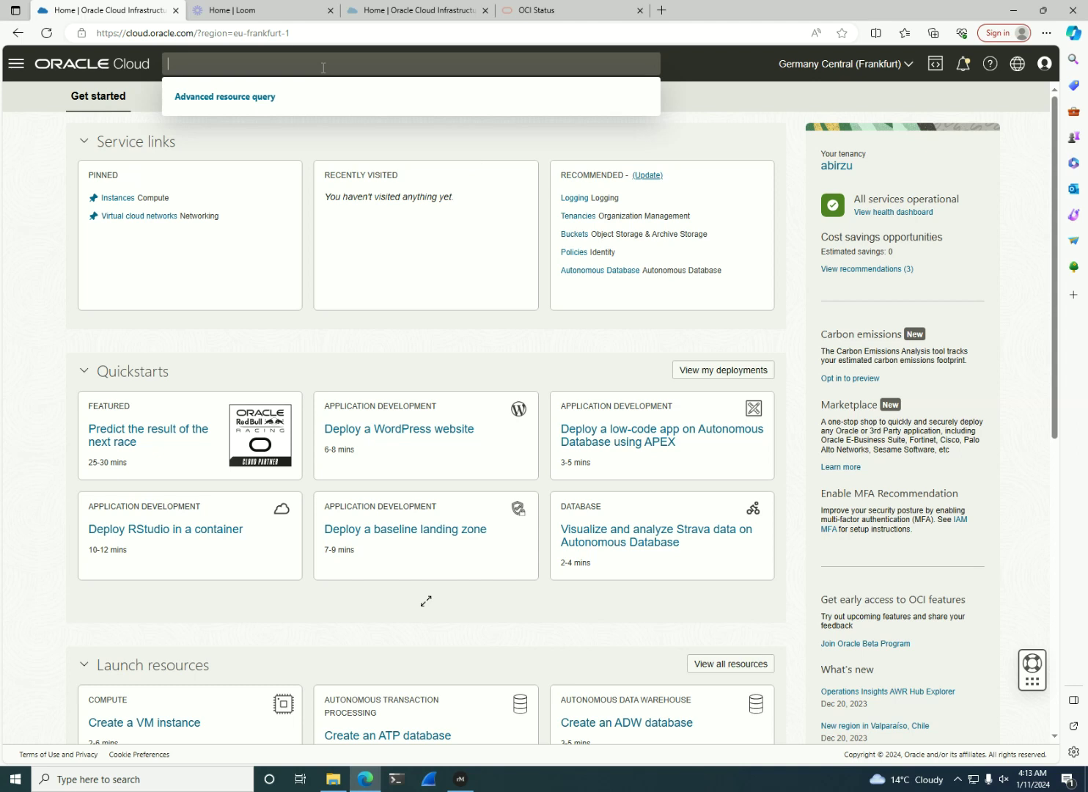
pyautogui.write('cop')
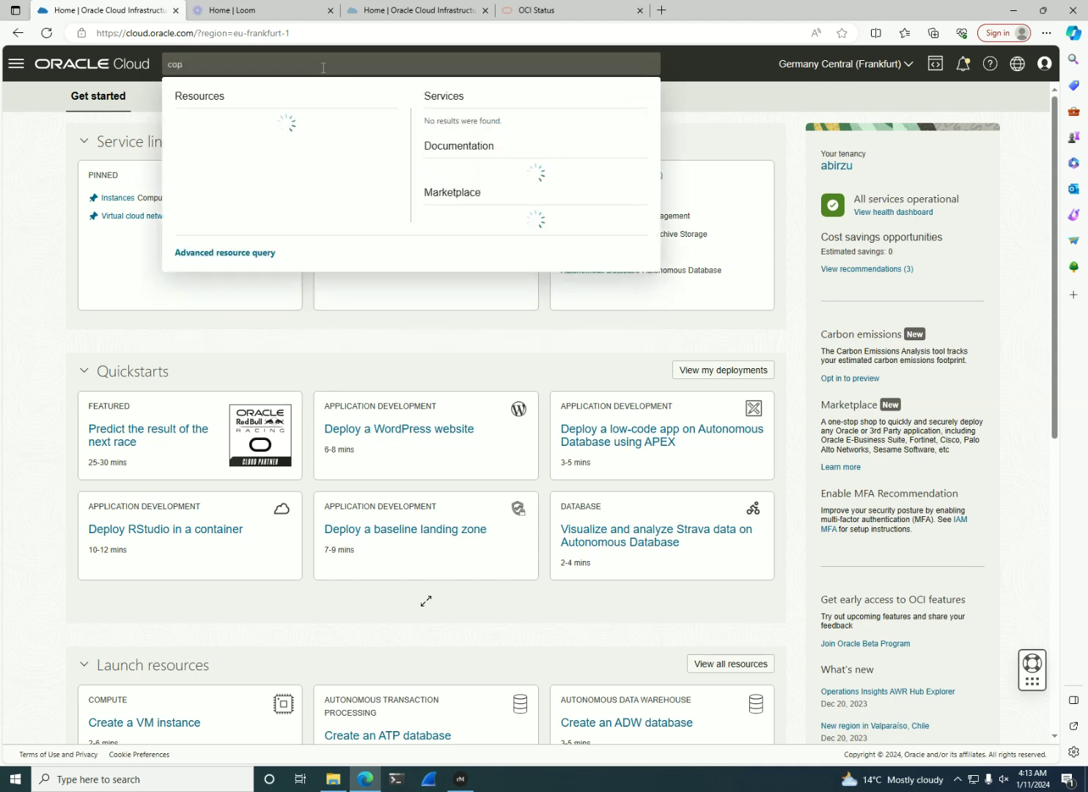
pyautogui.press('BackSpace')
pyautogui.write('m')
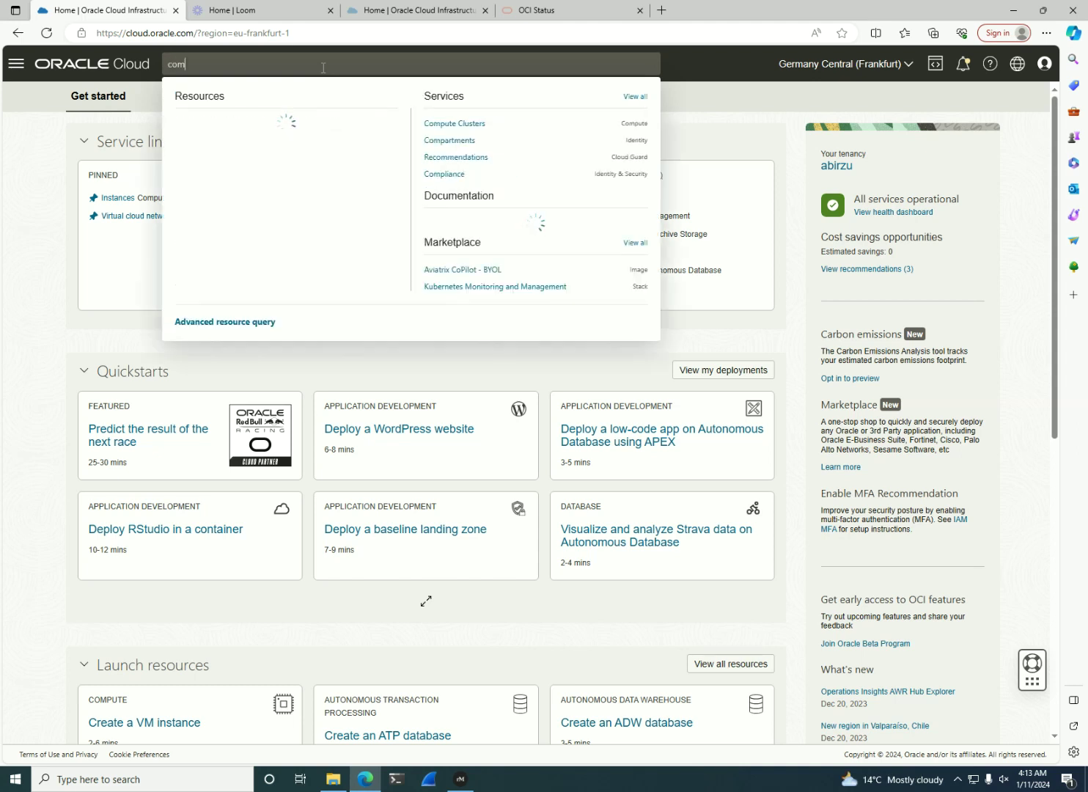
pyautogui.write('pute')
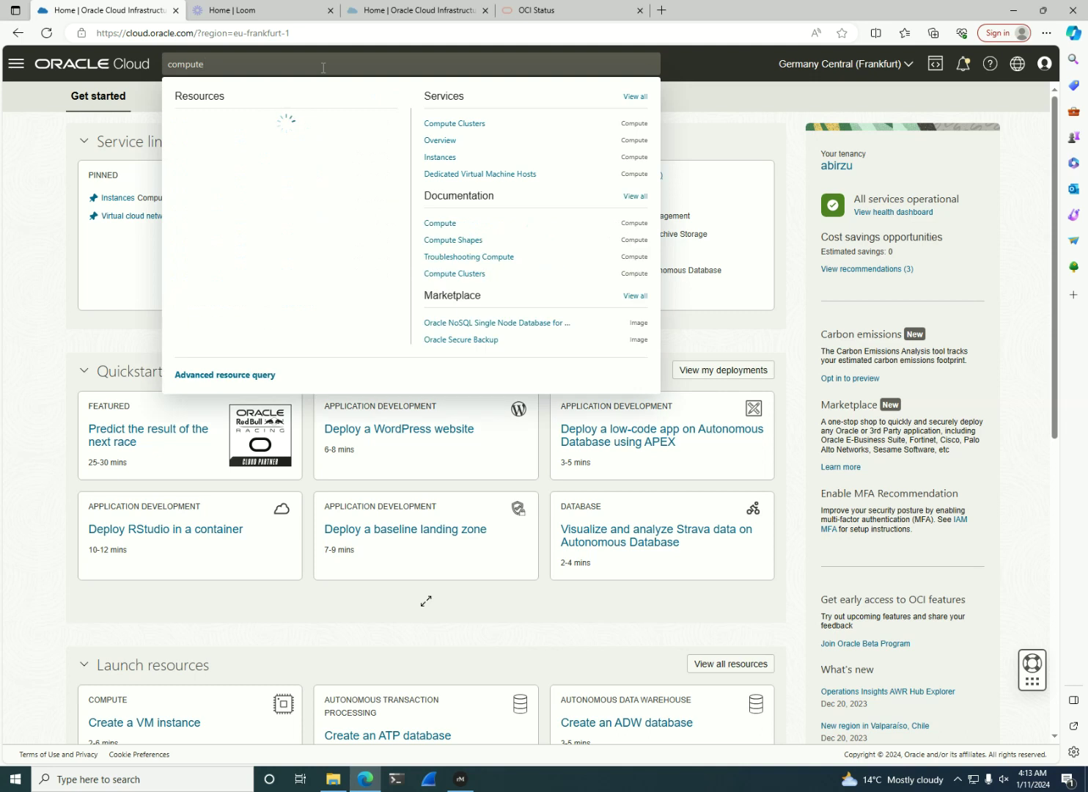